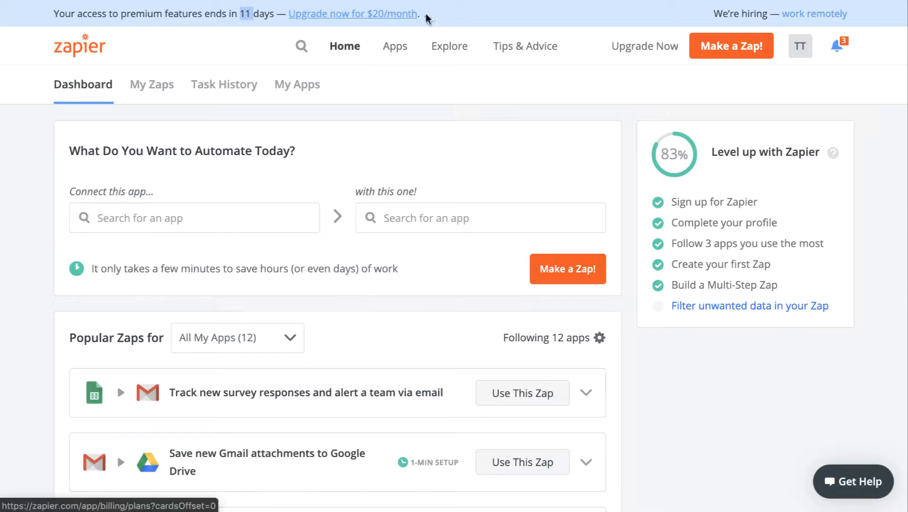
scroll(418, 202, "down", 2)
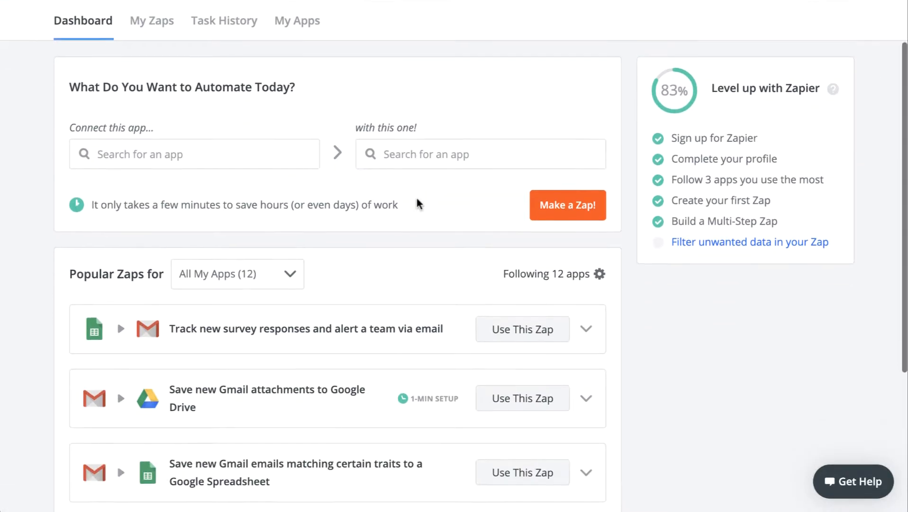
scroll(401, 219, "down", 1)
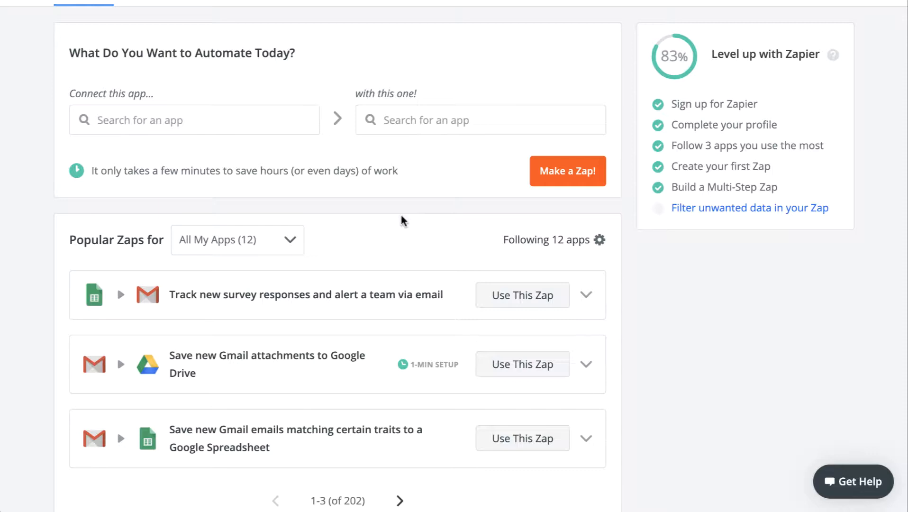
scroll(405, 219, "up", 1)
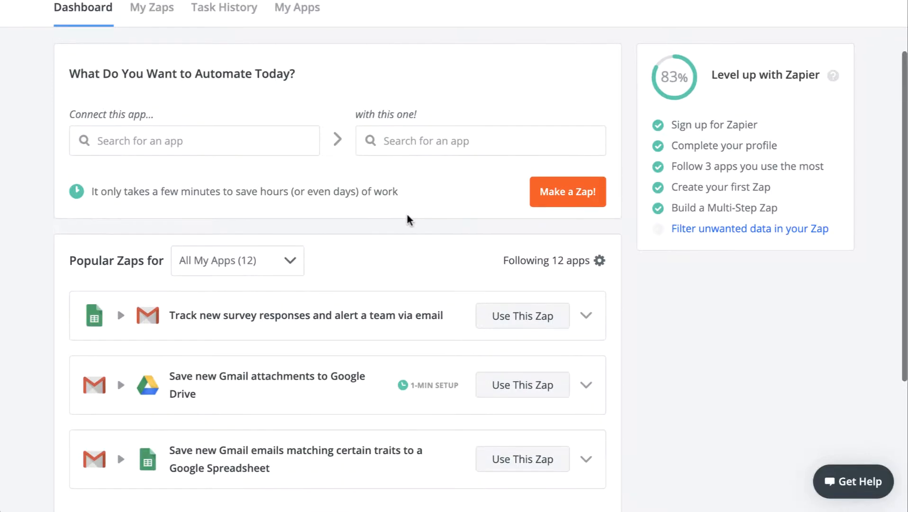
scroll(410, 232, "up", 2)
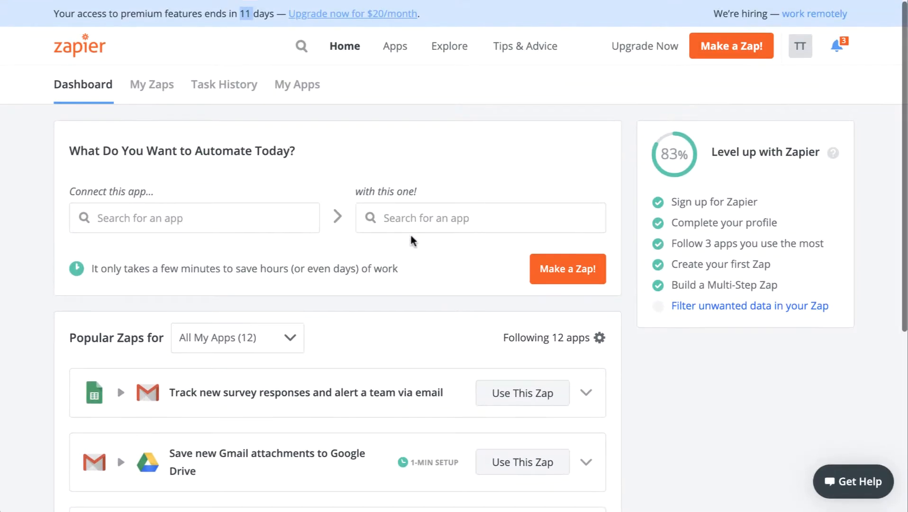
scroll(395, 199, "down", 3)
scroll(270, 173, "up", 3)
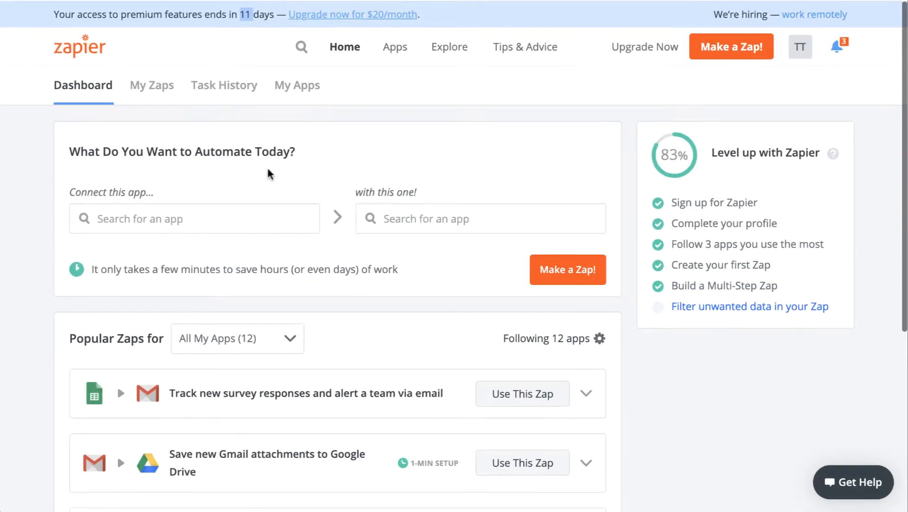
- Open the Zap "01 New client submission G Form > Gmail" from the New Clients folder in the Zap editor
left_click(163, 93)
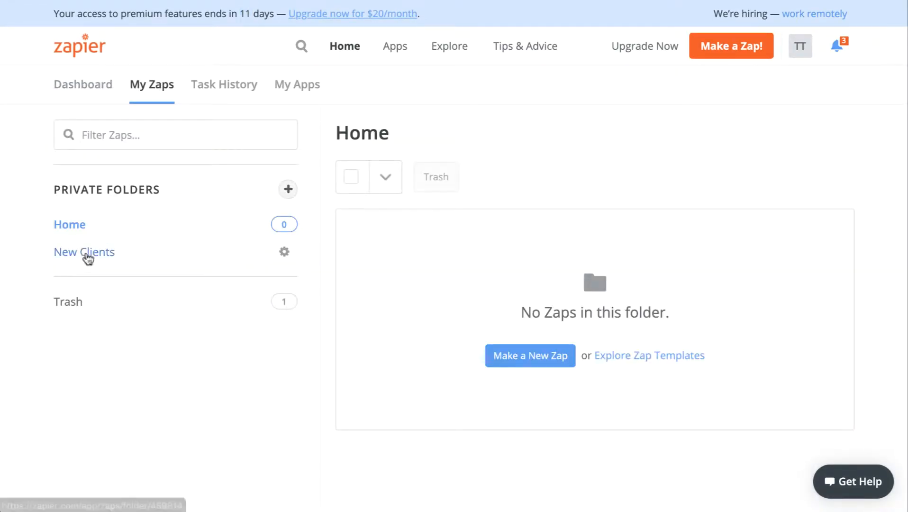
left_click(87, 259)
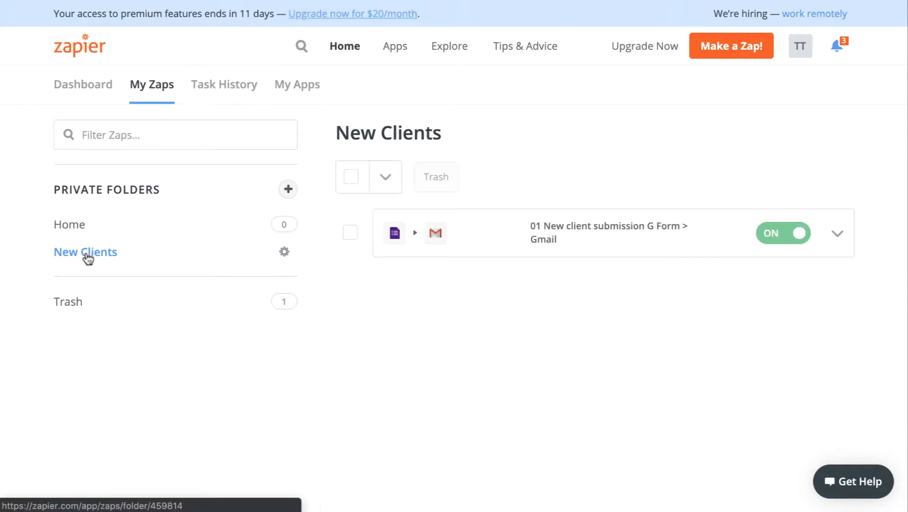
left_click(592, 235)
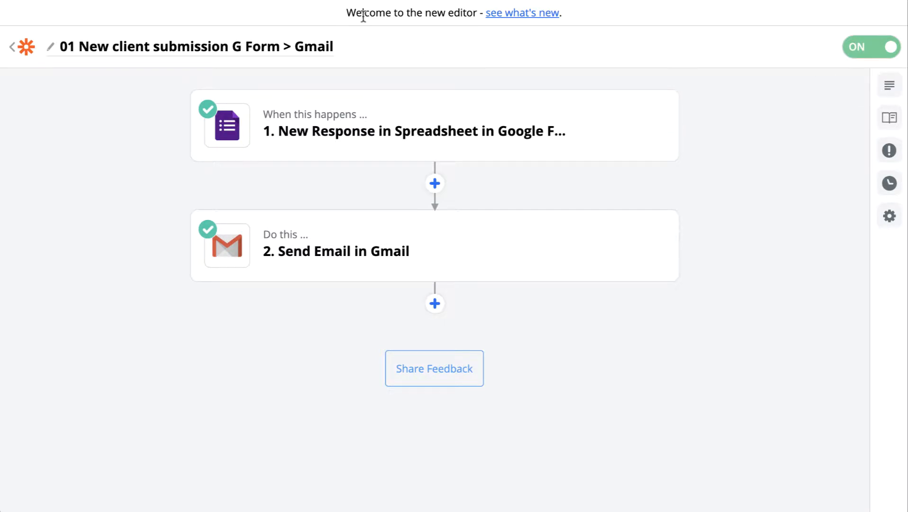
left_click_drag(347, 13, 497, 18)
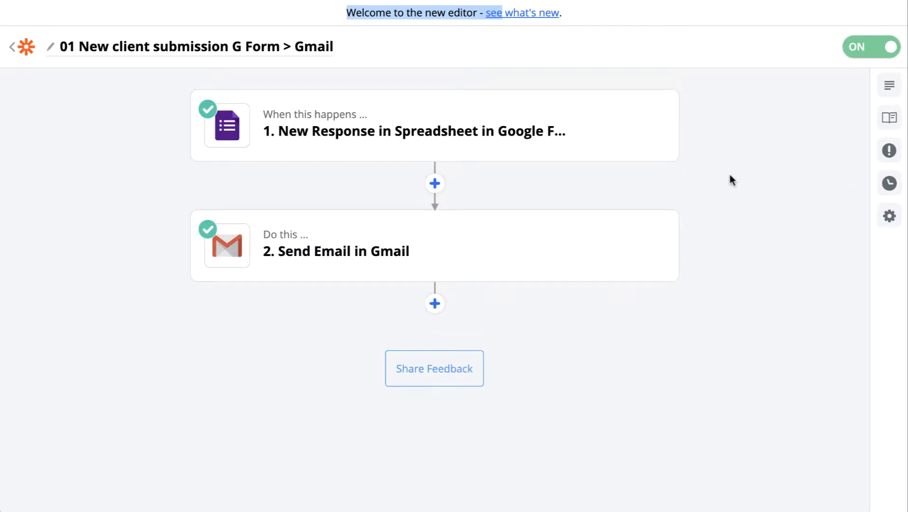
left_click_drag(905, 192, 907, 217)
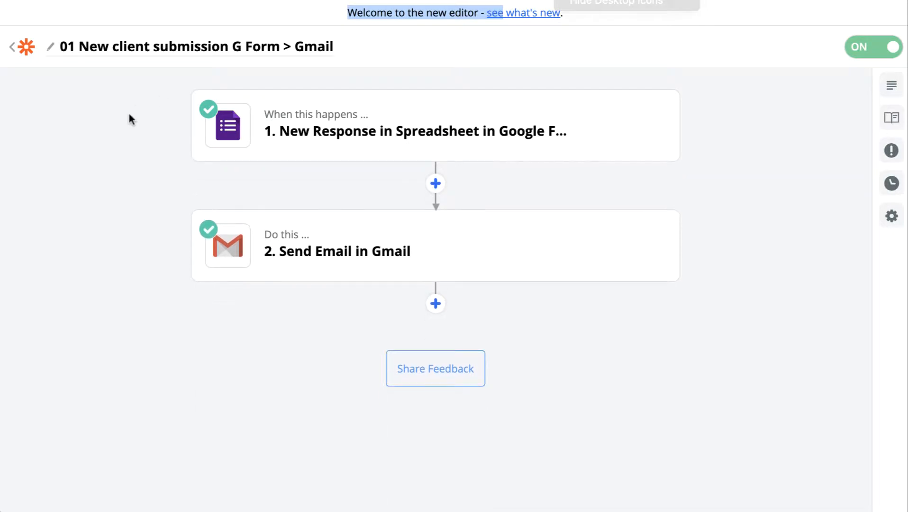
left_click(127, 114)
- Append "djfnv" to the end of the Zap's name
left_click(142, 47)
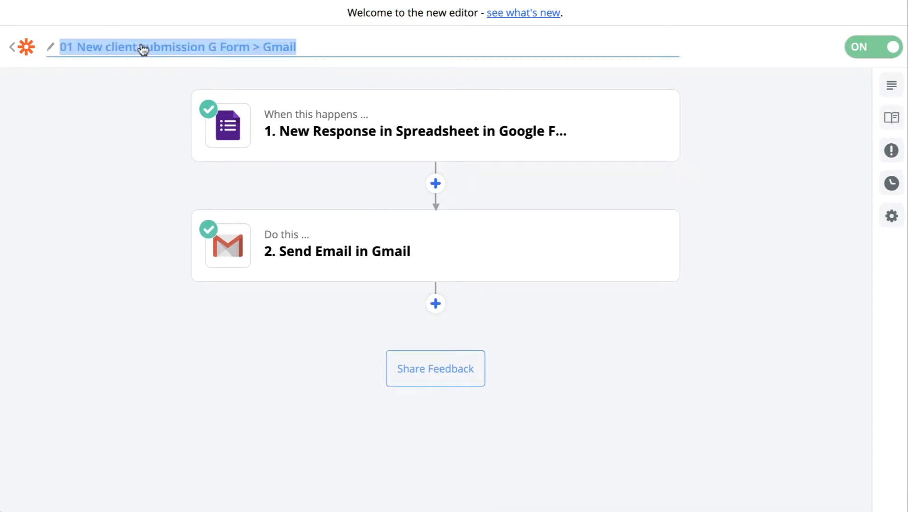
key("End")
type("djfnv")
key("Return")
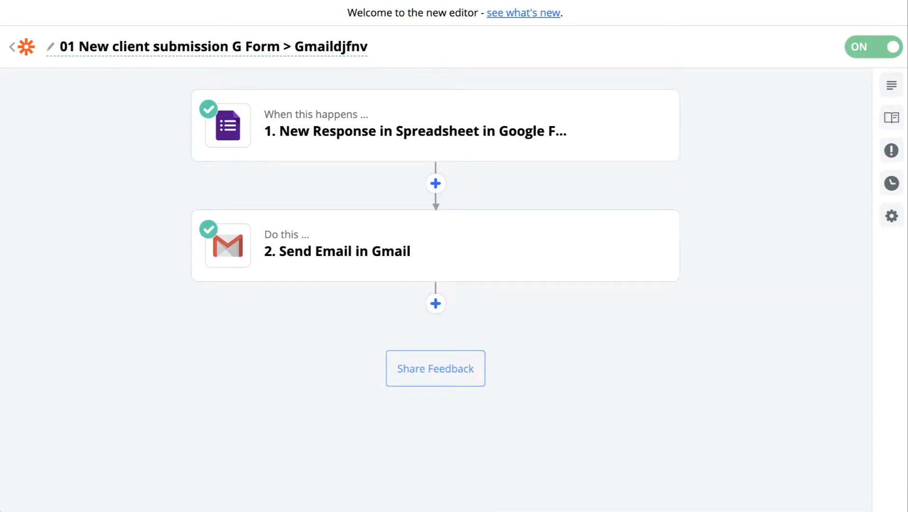
- Remove the stray "djfnv" so the Zap is named "01 New client submission G Form > Gmail"
left_click(313, 49)
left_click(308, 49)
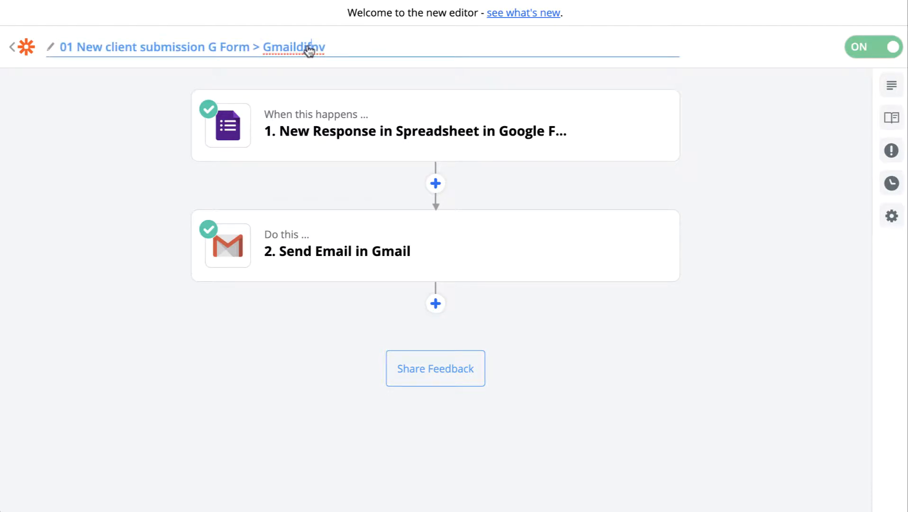
left_click_drag(296, 47, 440, 55)
key("BackSpace")
key("Return")
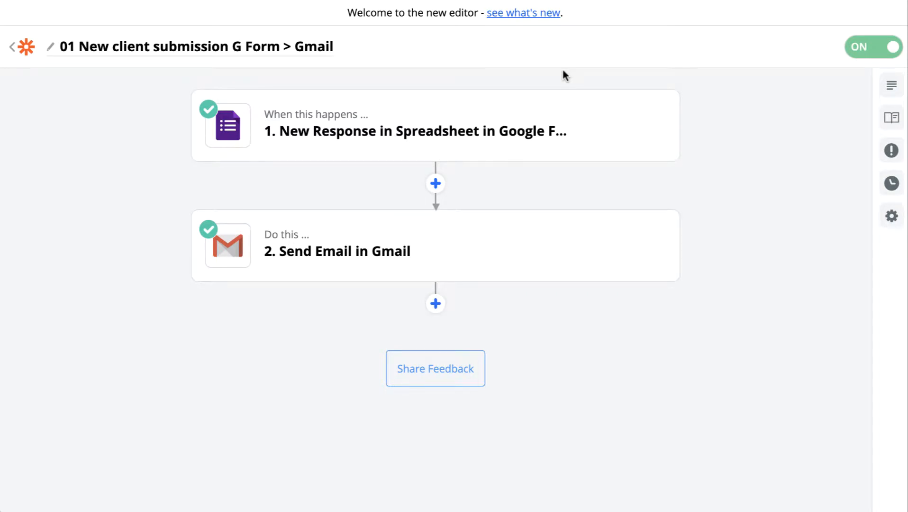
- Open the Google Forms trigger for editing and review its selected app and trigger event
mouse_move(365, 81)
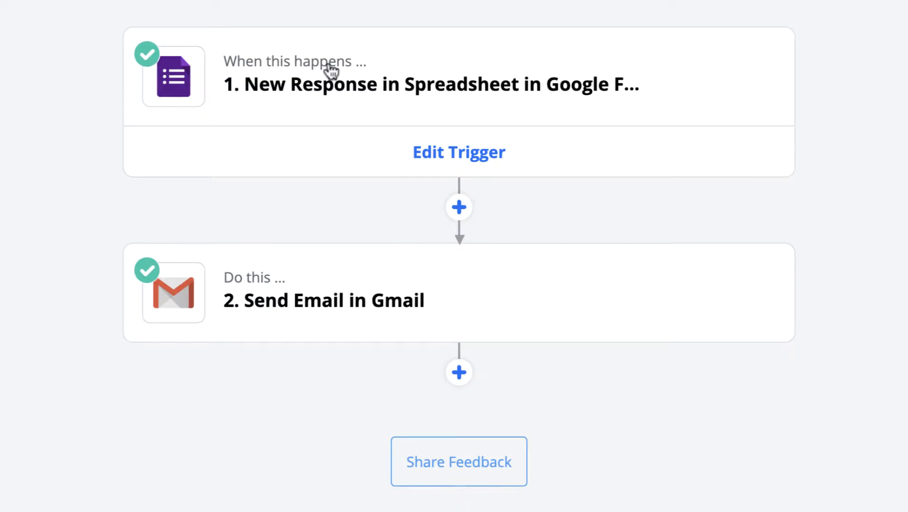
left_click(331, 71)
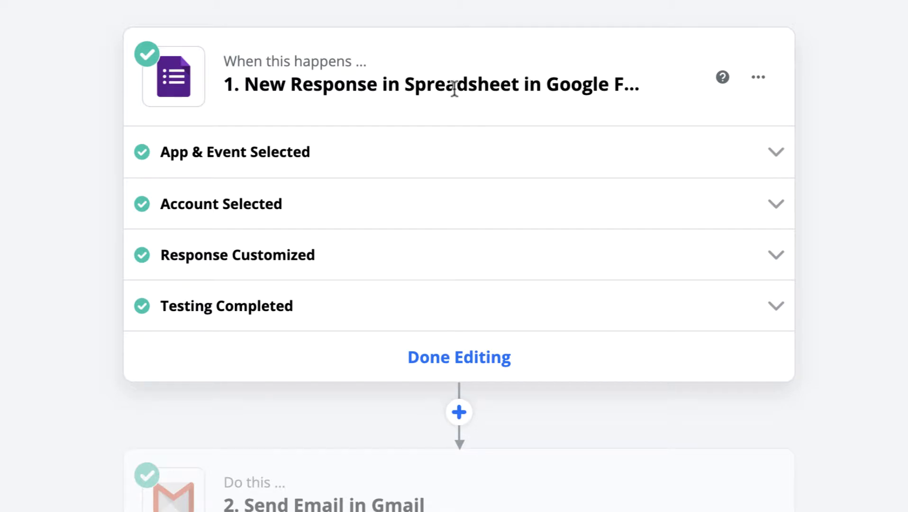
left_click(254, 167)
scroll(393, 150, "down", 3)
scroll(387, 243, "up", 2)
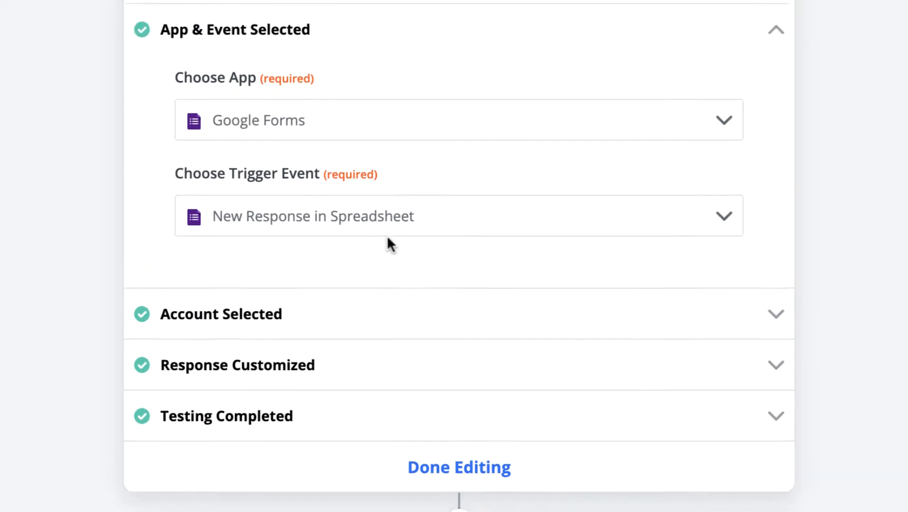
scroll(387, 240, "down", 1)
scroll(388, 239, "up", 2)
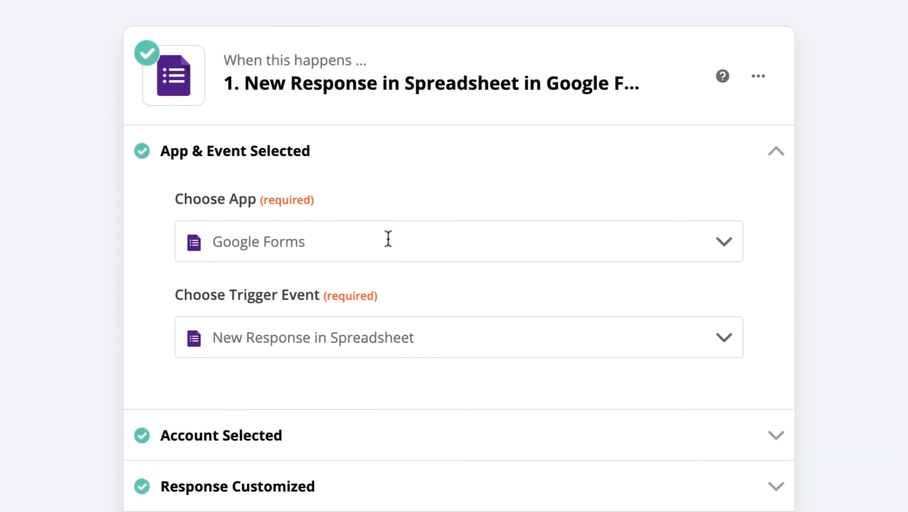
- Check which Google Forms account is connected to the trigger
left_click(288, 439)
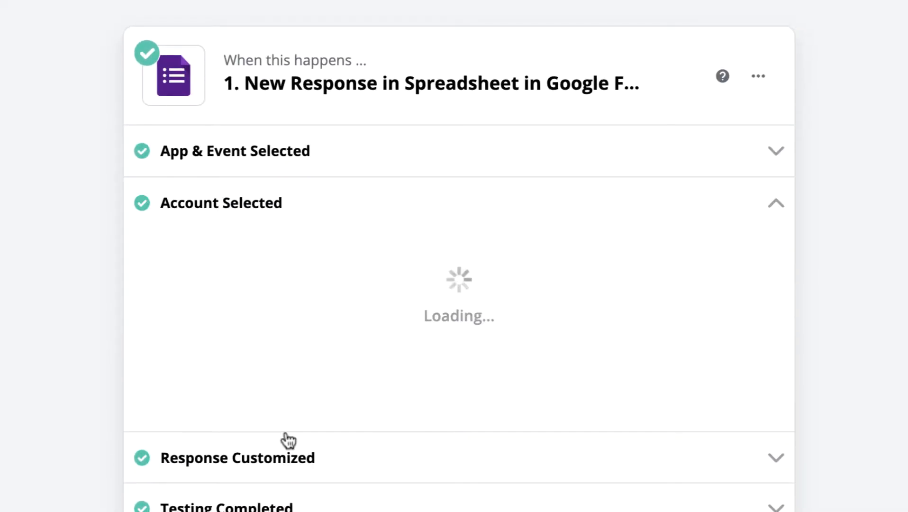
left_click(256, 148)
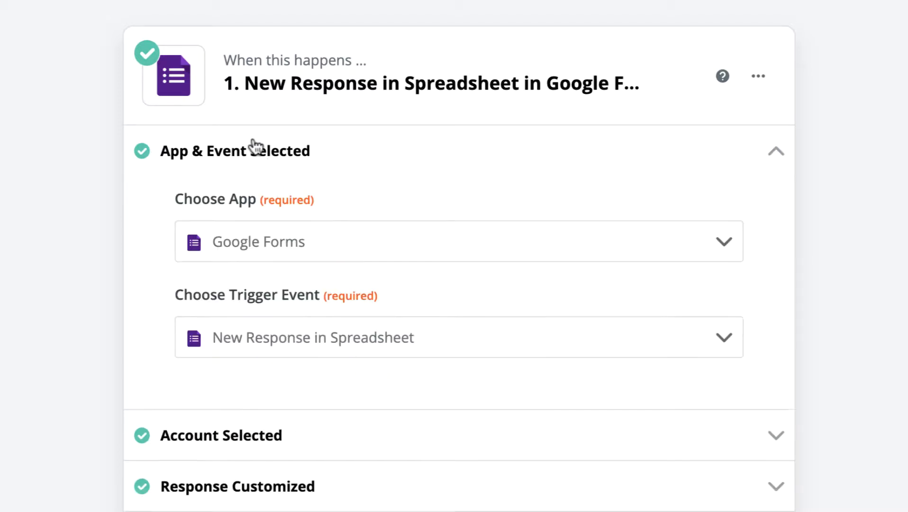
left_click(257, 422)
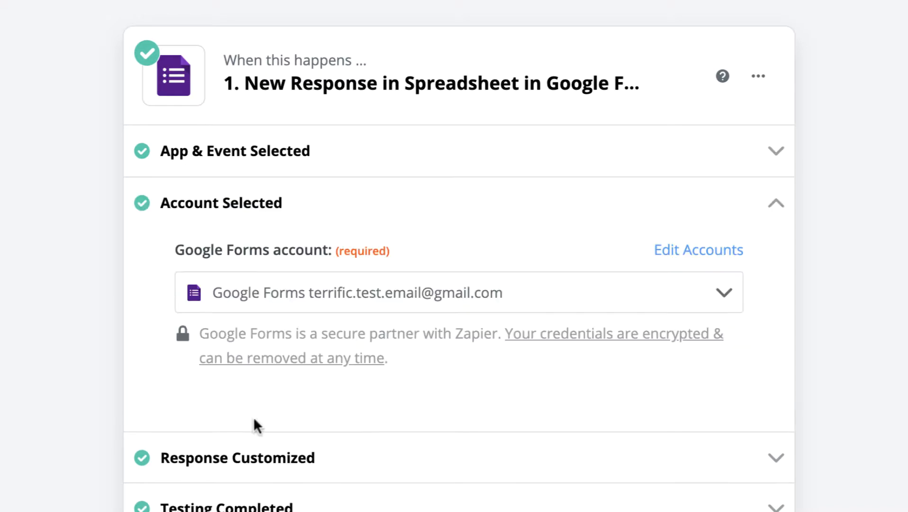
- Review the spreadsheet and worksheet chosen in the trigger's customized response settings
left_click(259, 460)
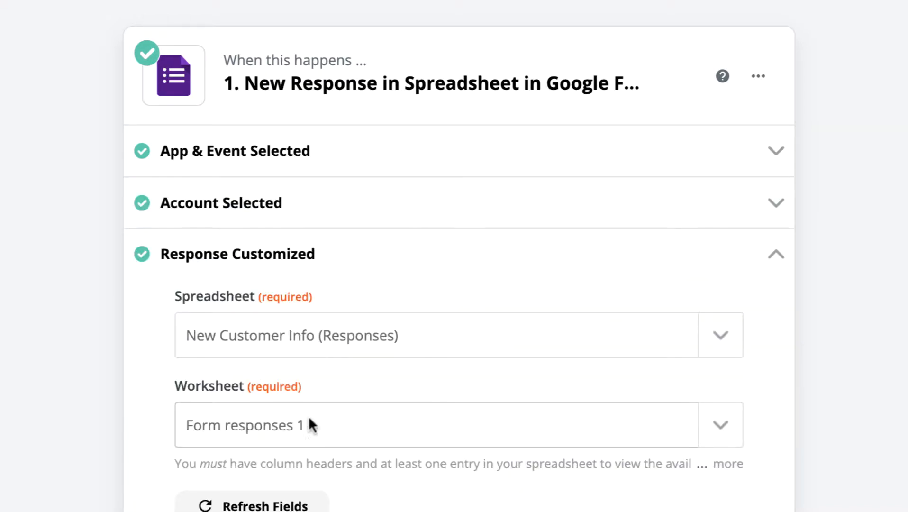
scroll(319, 364, "down", 2)
scroll(321, 367, "up", 1)
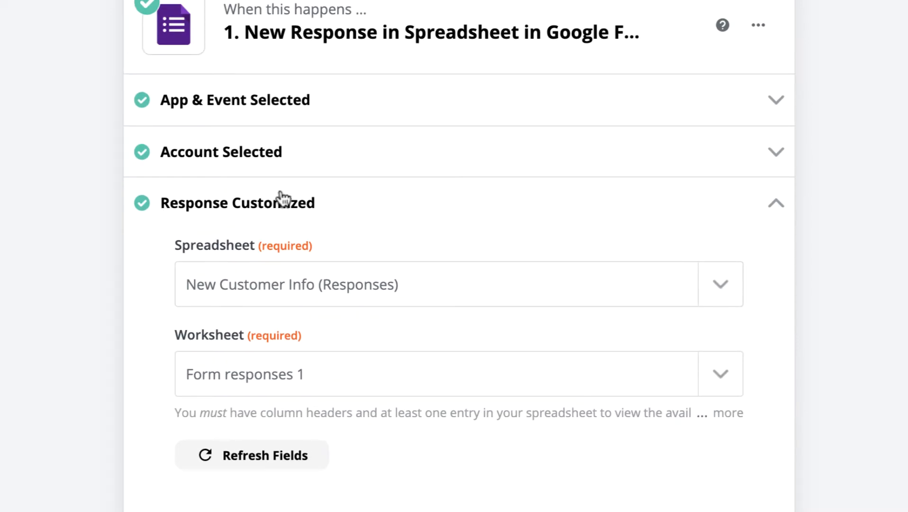
scroll(260, 231, "down", 3)
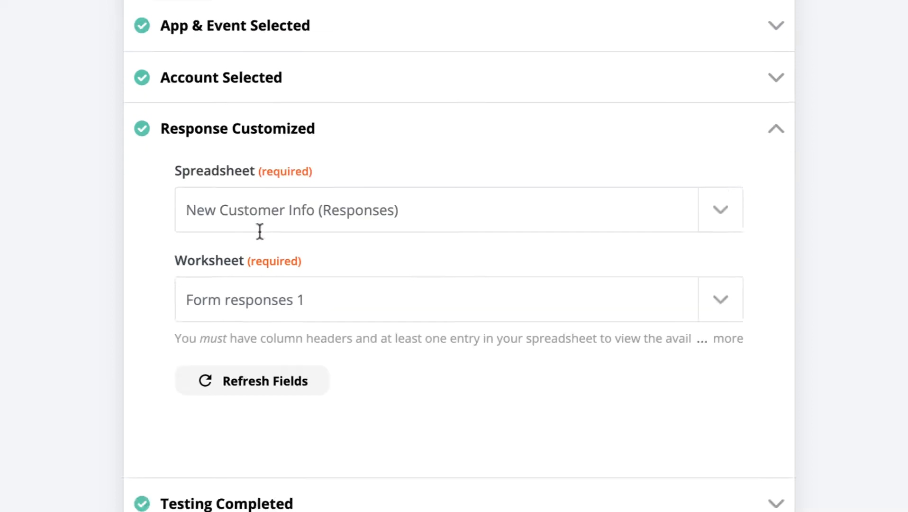
- Expand the Response A sample in the trigger's completed test and read through its field values
left_click(257, 407)
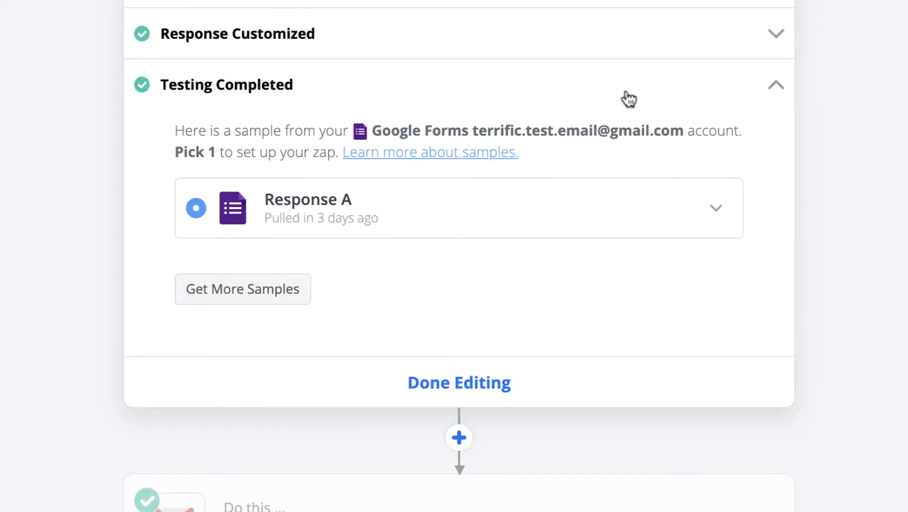
left_click(717, 210)
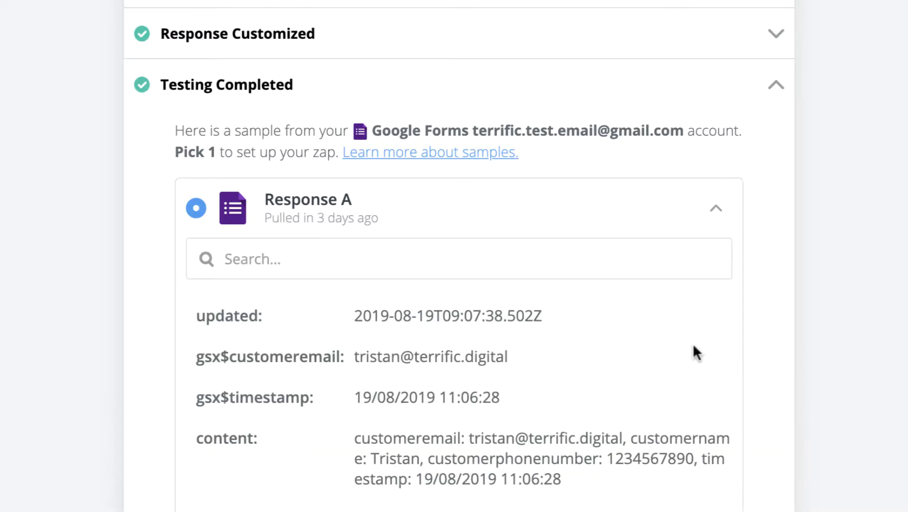
scroll(694, 346, "down", 1)
scroll(694, 347, "up", 1)
left_click_drag(356, 317, 541, 480)
left_click(440, 443)
scroll(413, 431, "down", 3)
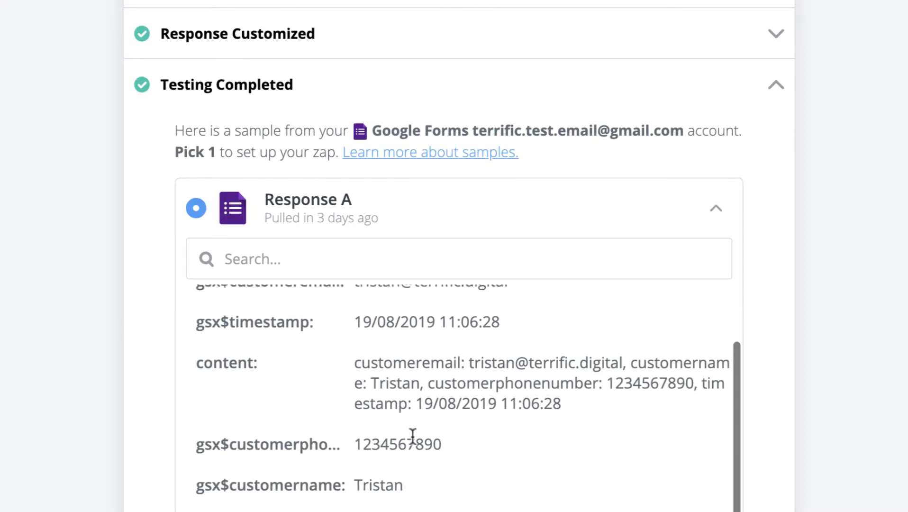
scroll(413, 437, "down", 5)
scroll(411, 436, "up", 6)
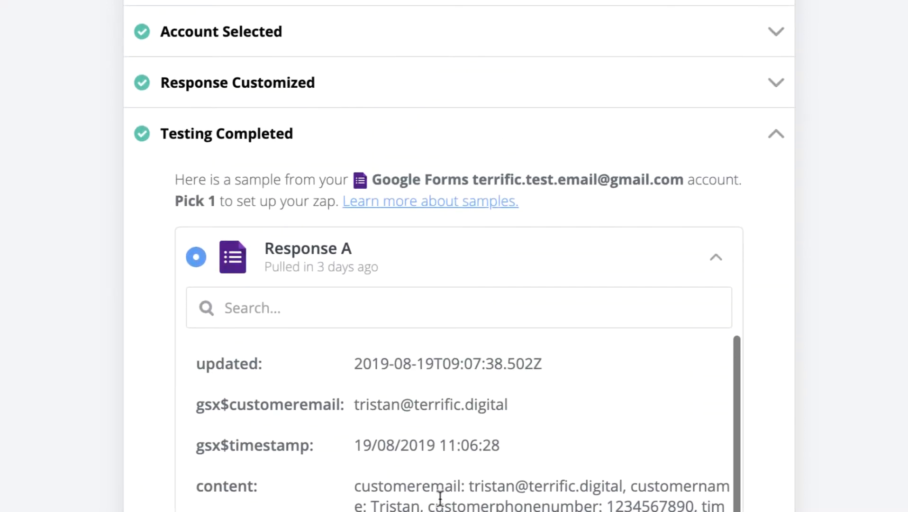
- Examine the sample's field labels, from updated and the gsx$ prefix of the customer email field through to the id field
double_click(212, 368)
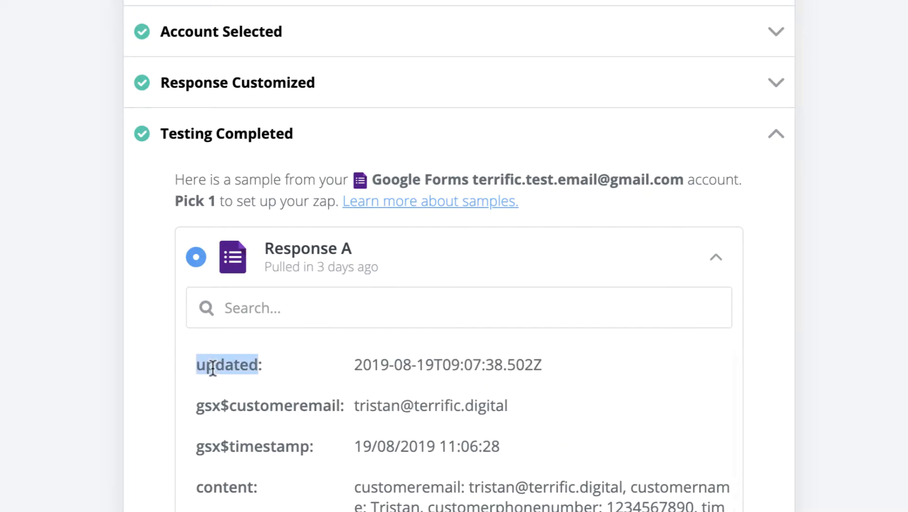
left_click(215, 407)
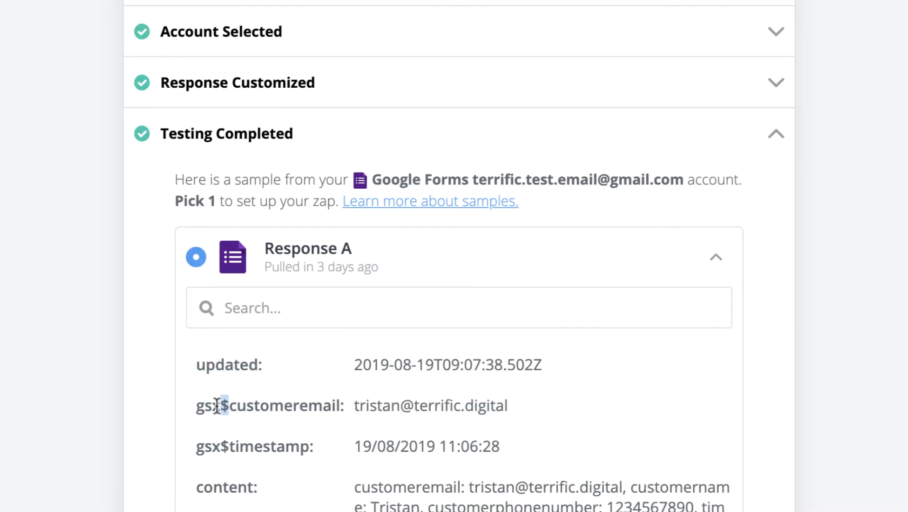
double_click(215, 406)
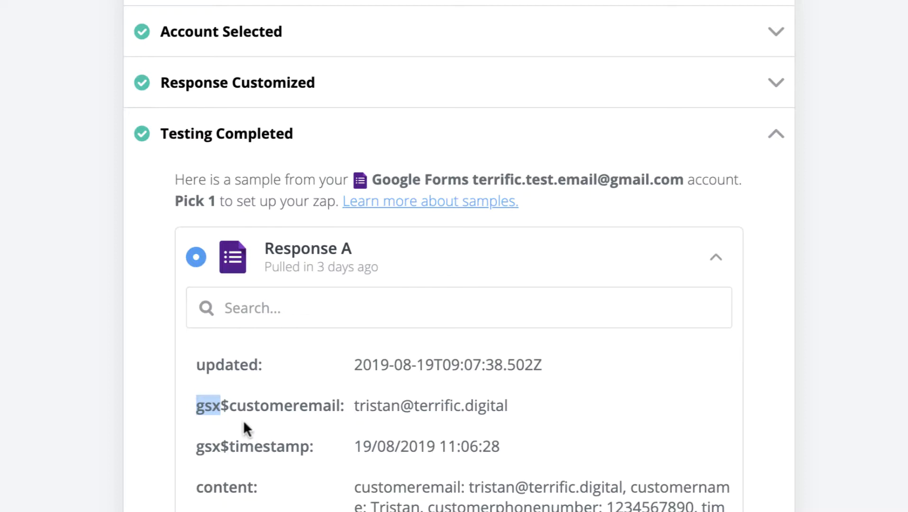
scroll(243, 420, "down", 2)
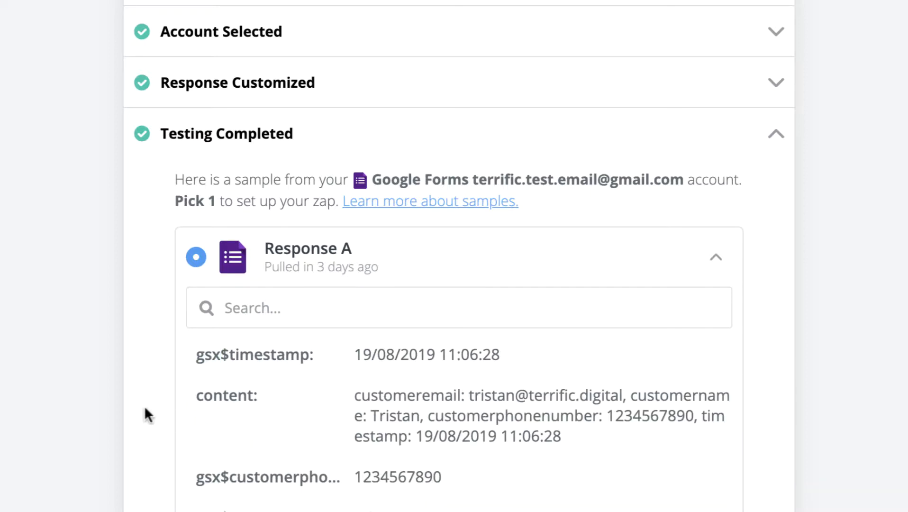
scroll(166, 394, "down", 2)
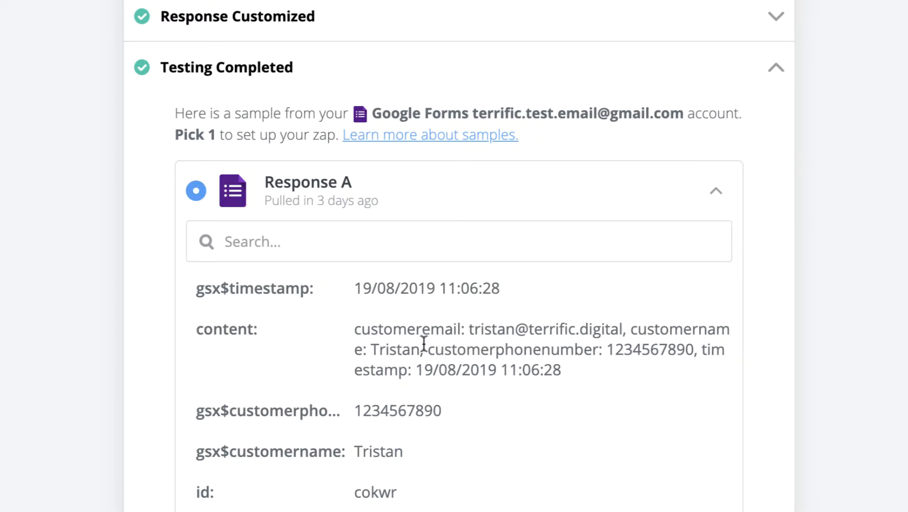
scroll(388, 396, "down", 2)
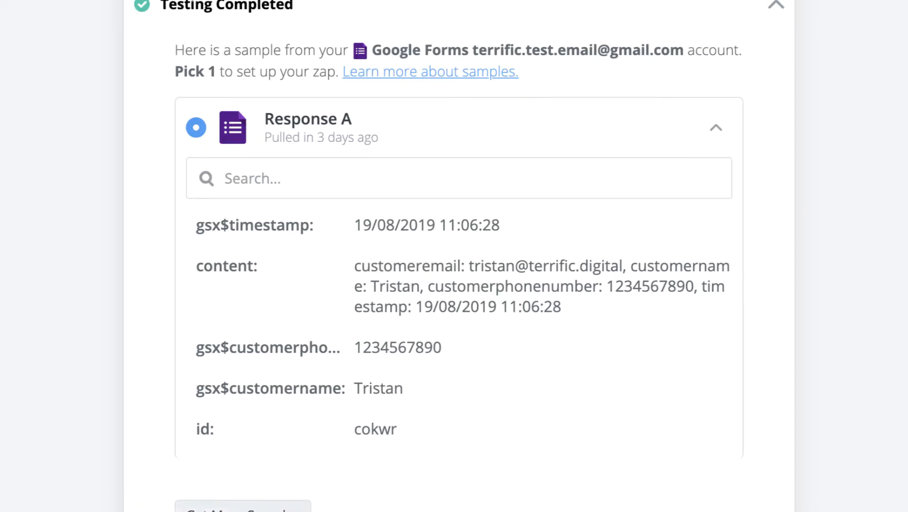
scroll(467, 421, "down", 8)
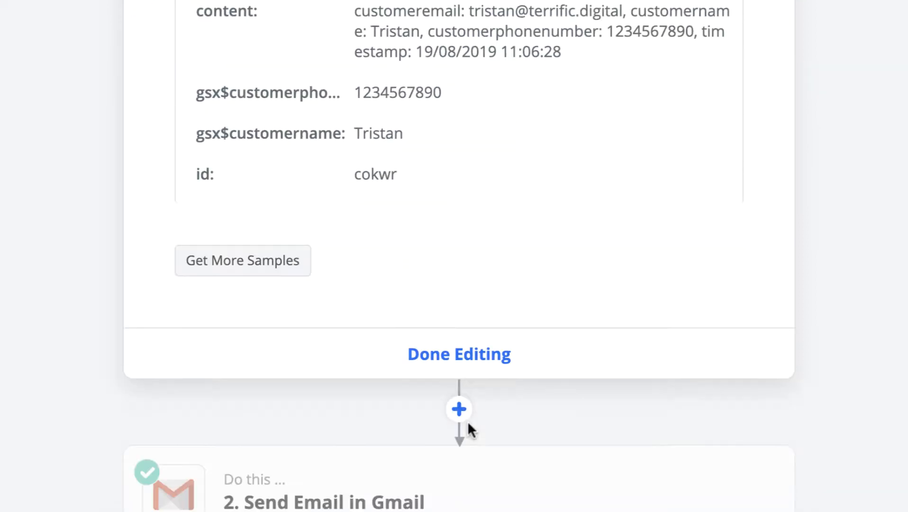
- Finish editing the trigger and insert a Filter step between the Google Forms trigger and the Gmail action
left_click(434, 237)
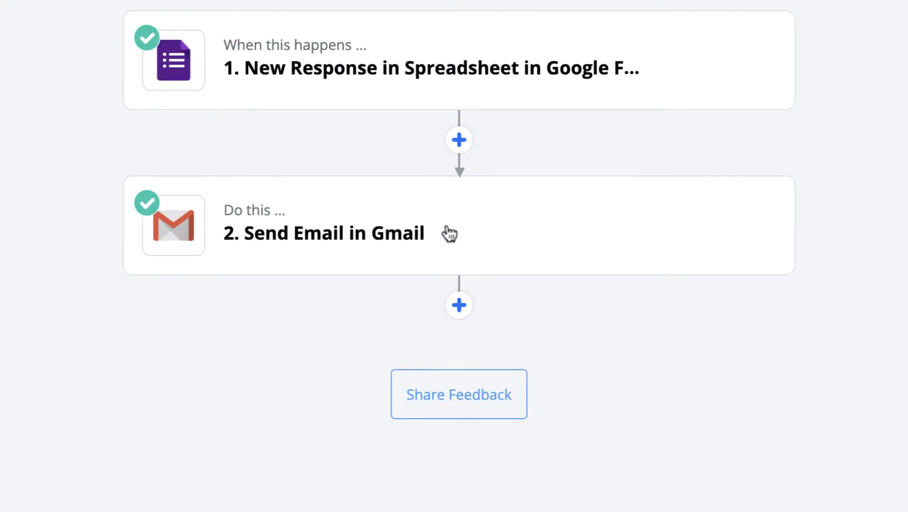
mouse_move(462, 248)
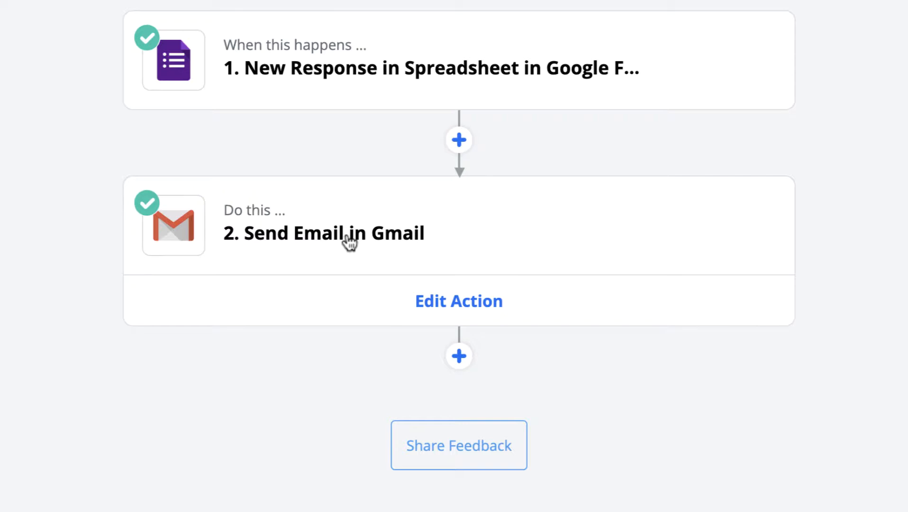
left_click(459, 141)
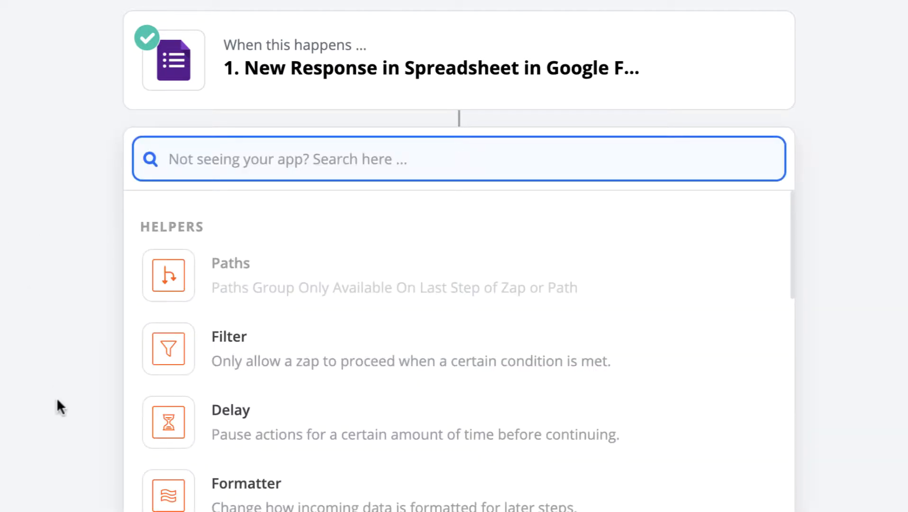
scroll(278, 199, "down", 6)
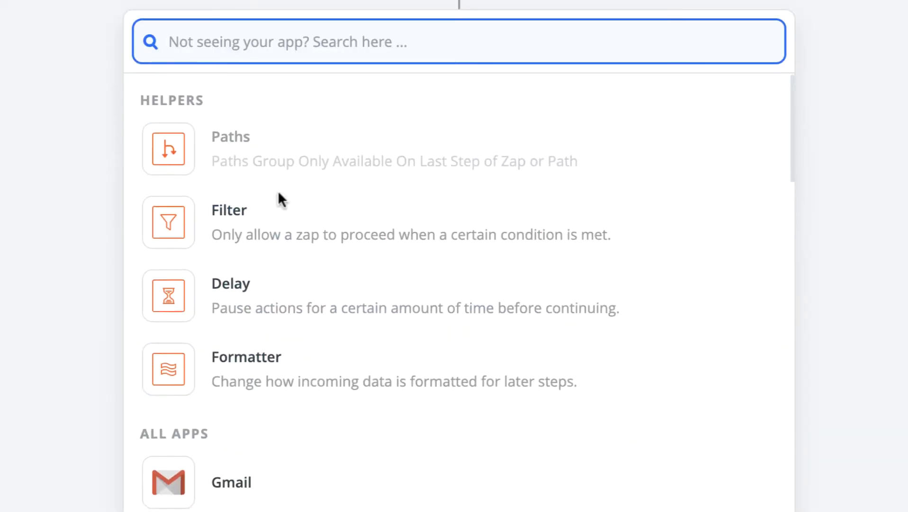
scroll(278, 252, "up", 6)
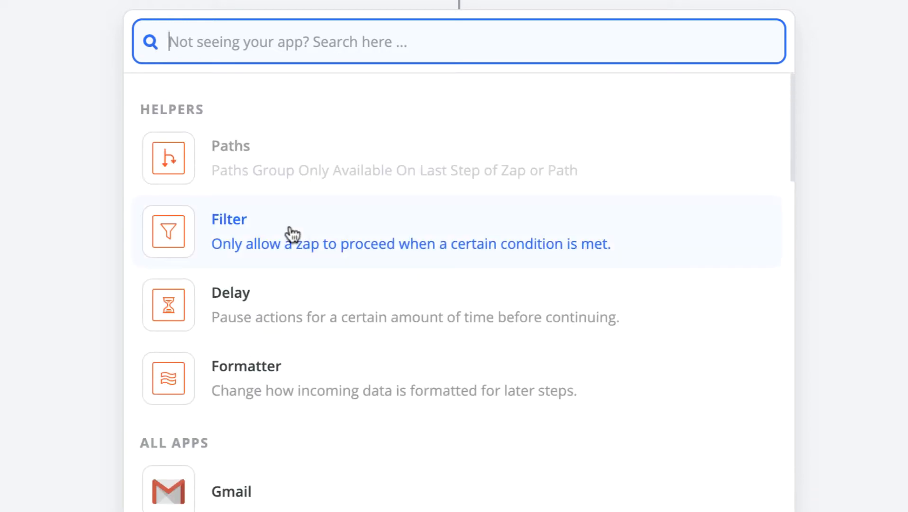
left_click(252, 235)
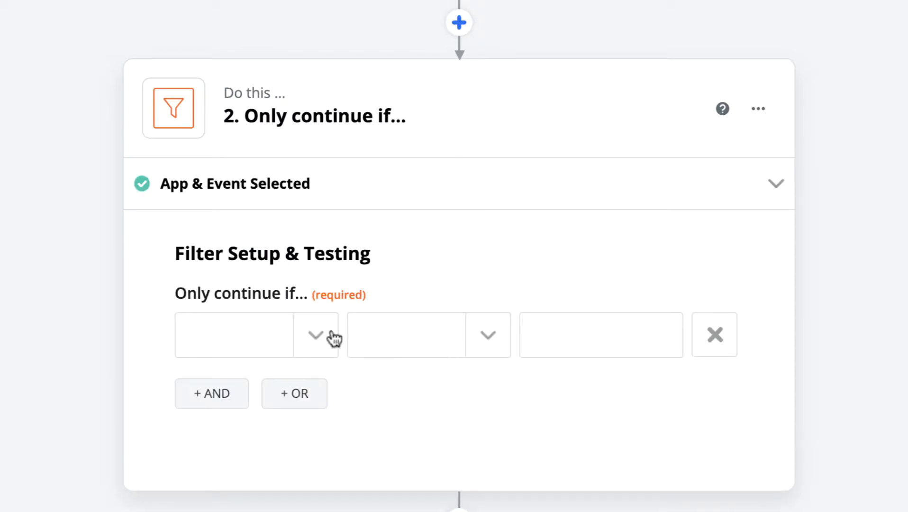
- Choose customeremail from the form response as the field checked by the filter condition
left_click(317, 340)
scroll(379, 415, "down", 1)
scroll(360, 445, "down", 3)
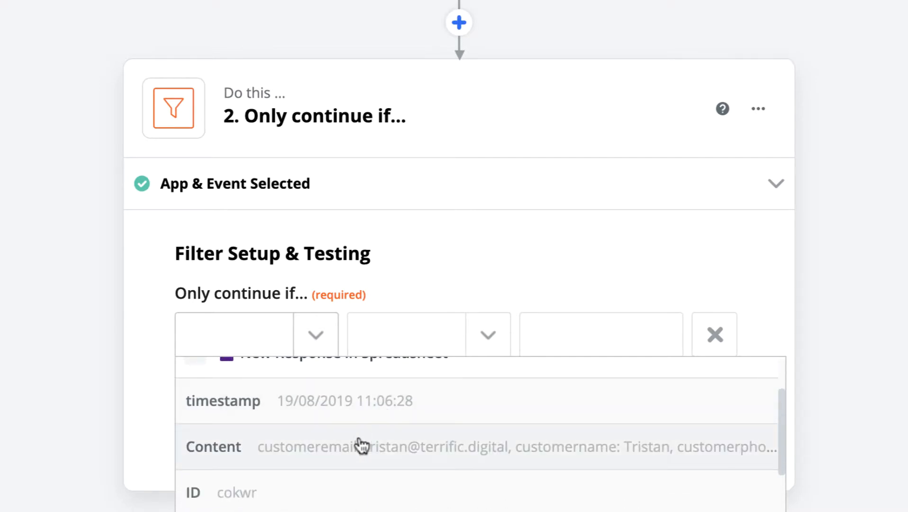
left_click(334, 486)
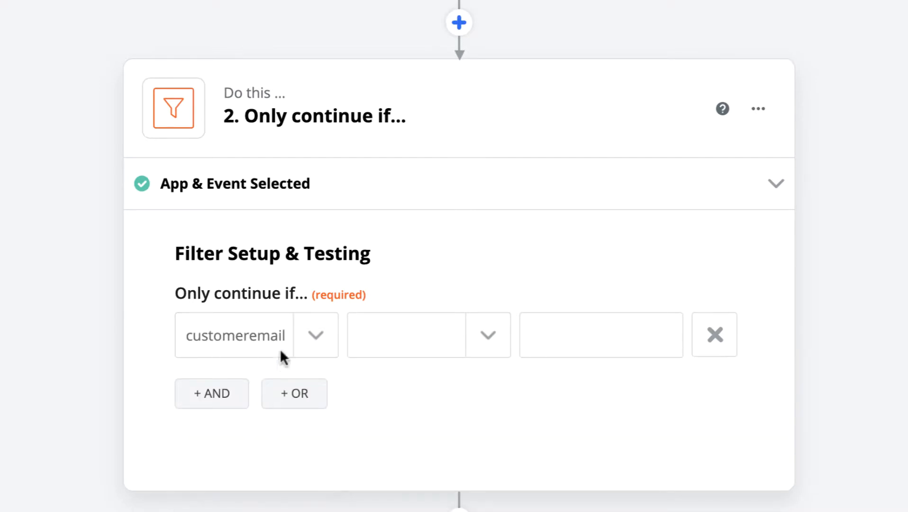
left_click(316, 350)
scroll(354, 428, "down", 3)
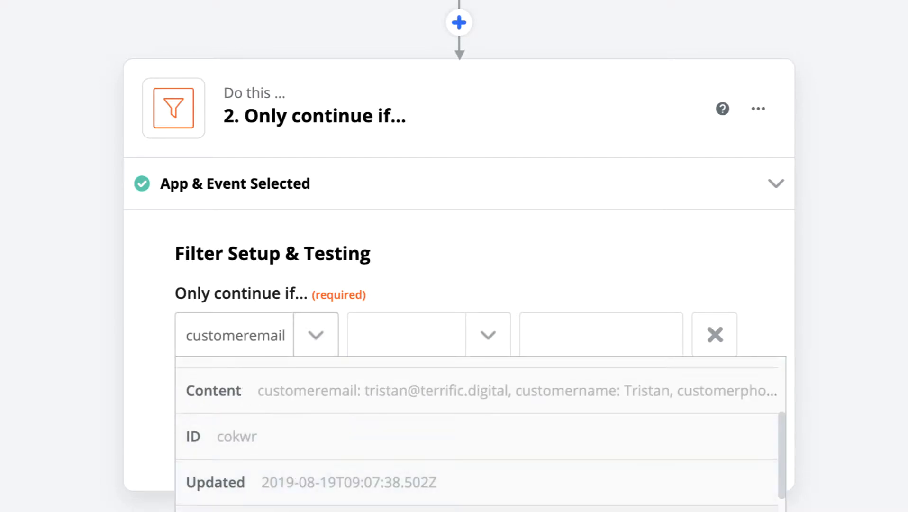
scroll(365, 446, "down", 3)
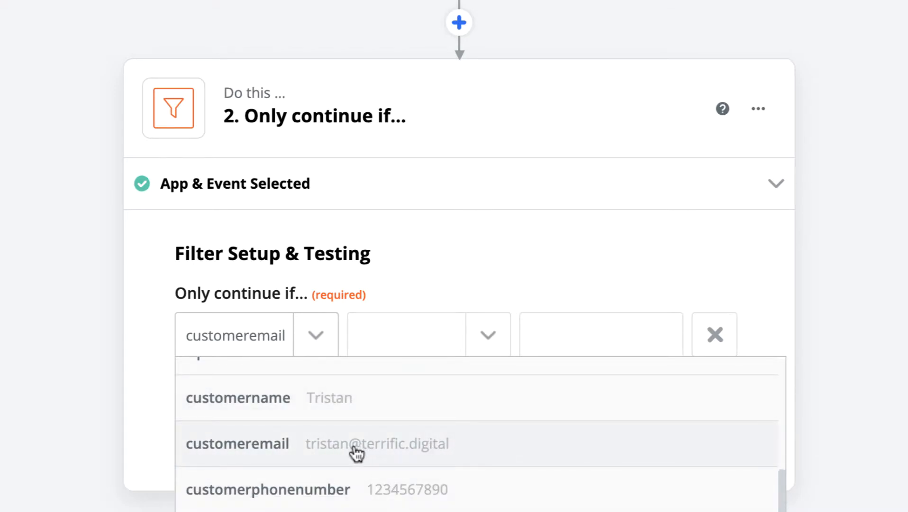
left_click(371, 443)
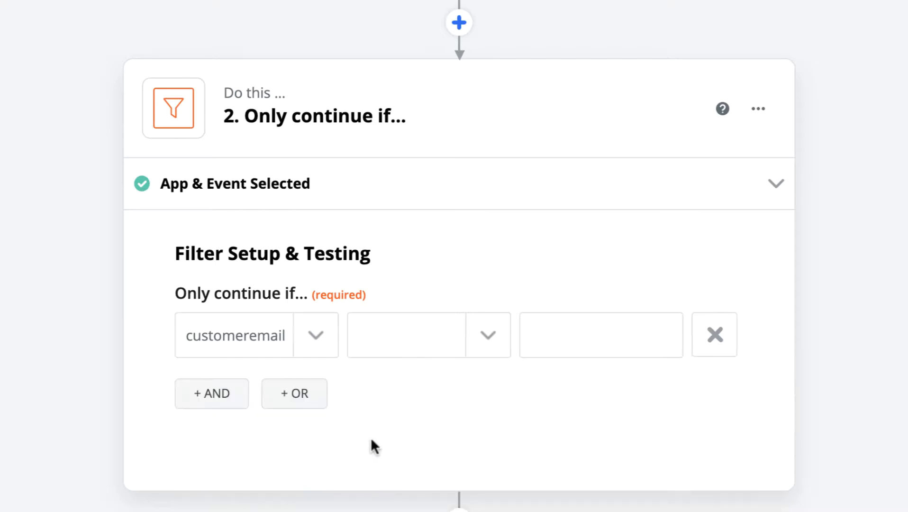
left_click(490, 327)
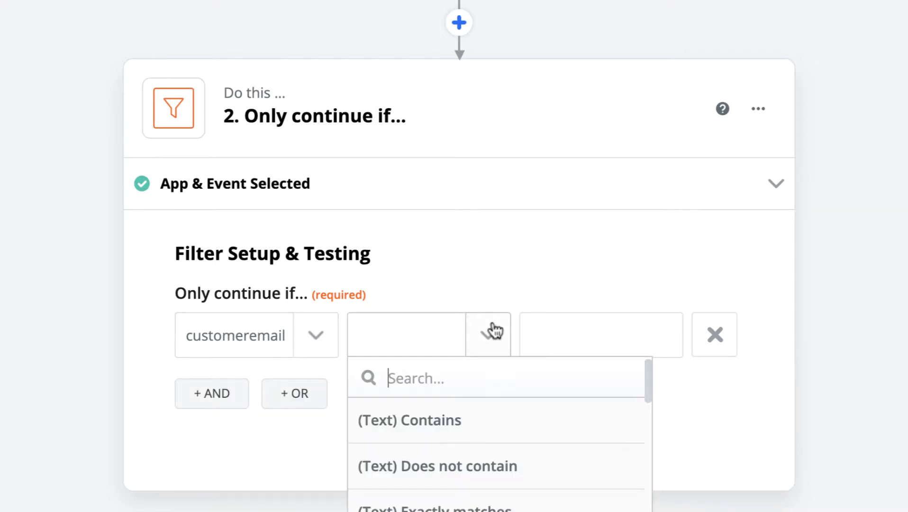
left_click(469, 422)
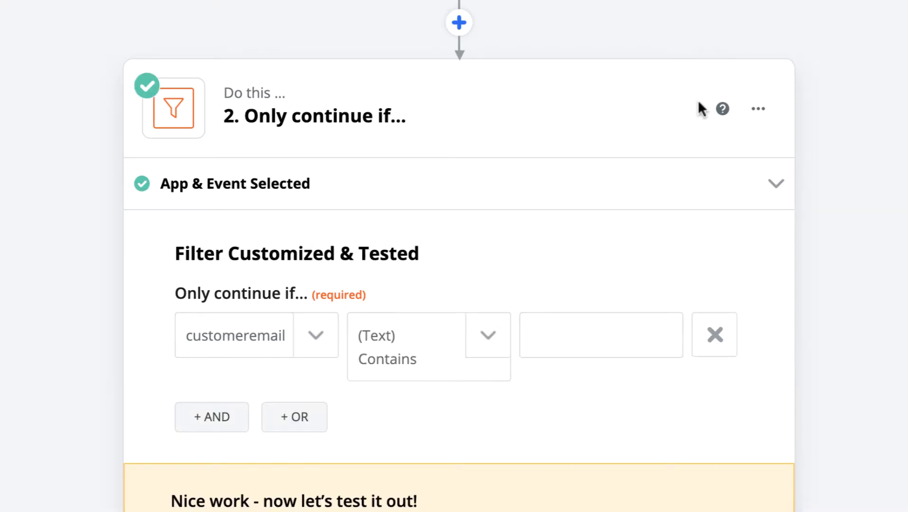
type("@gmail.com")
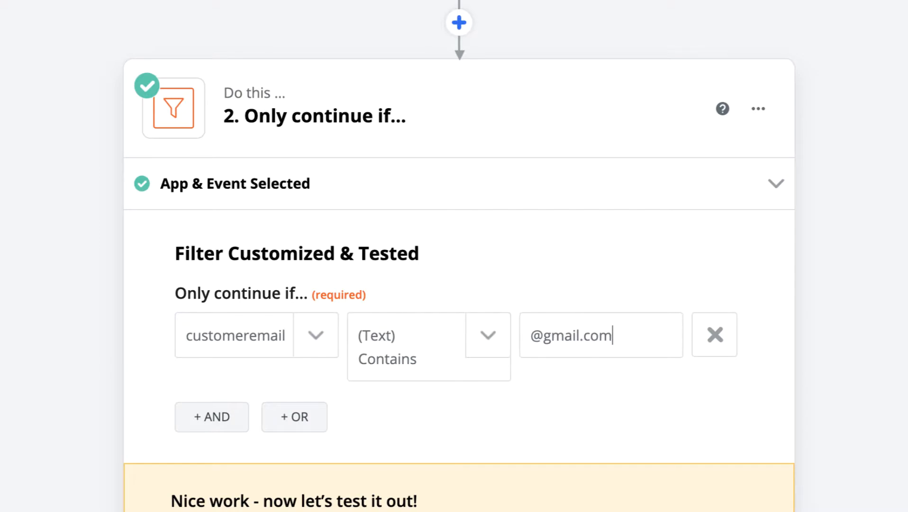
scroll(476, 217, "down", 5)
left_click(229, 345)
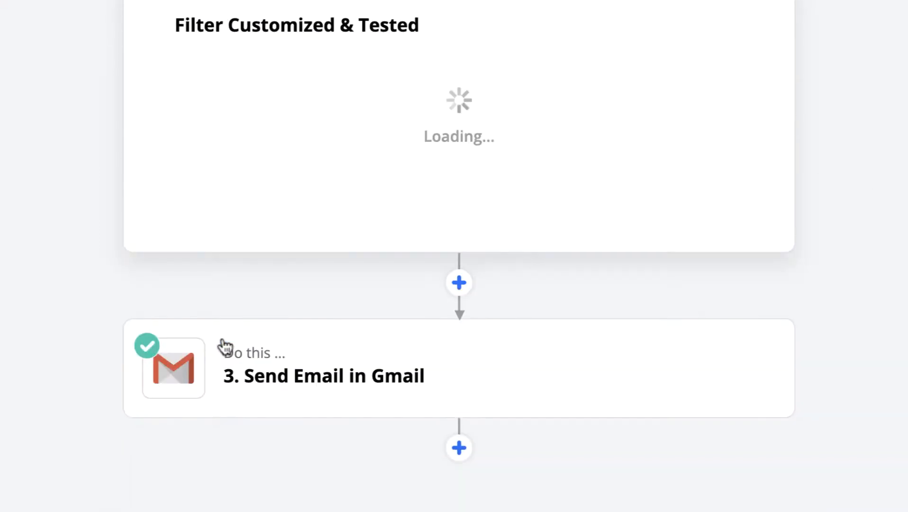
scroll(467, 214, "up", 3)
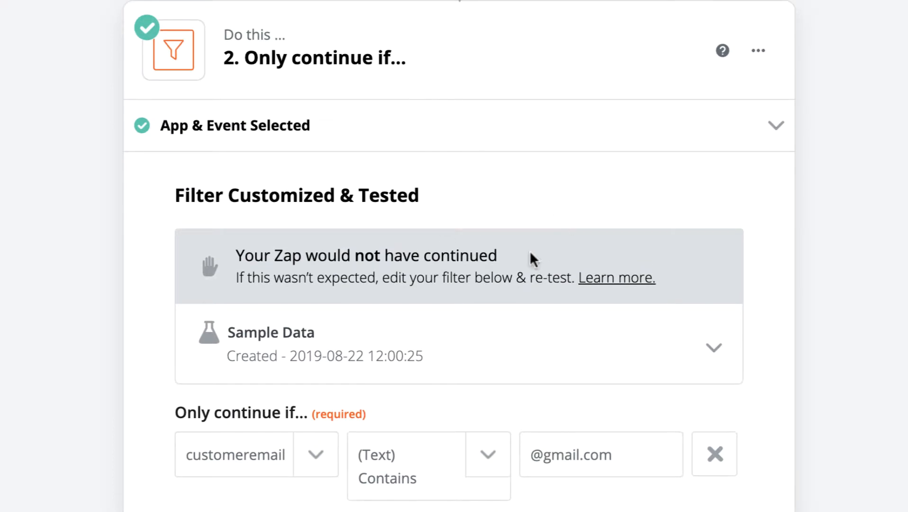
scroll(428, 274, "up", 4)
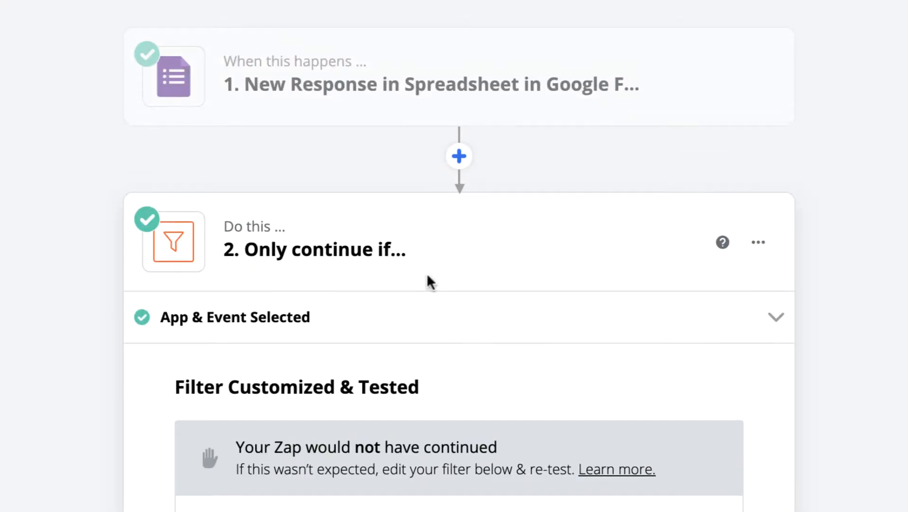
- Reopen the Google Forms trigger's completed test and expand the Response A sample to inspect its fields
left_click(451, 151)
left_click(350, 256)
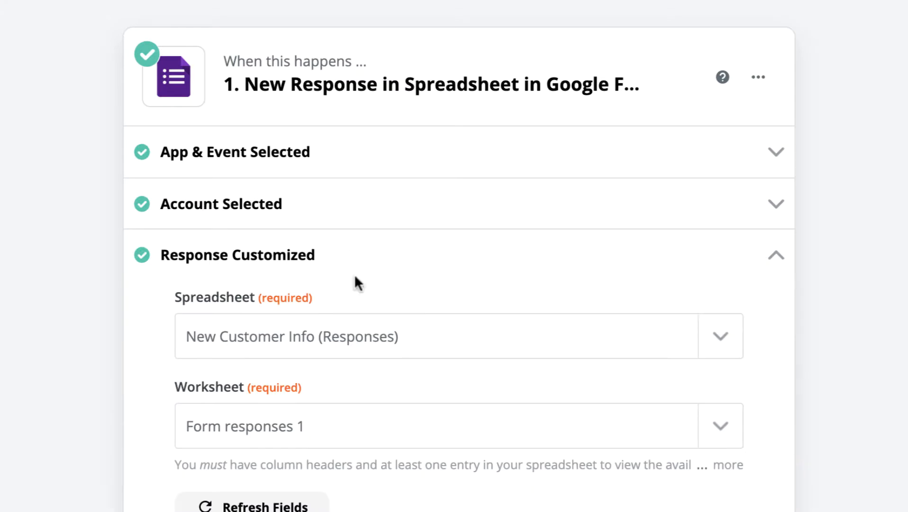
scroll(355, 284, "down", 5)
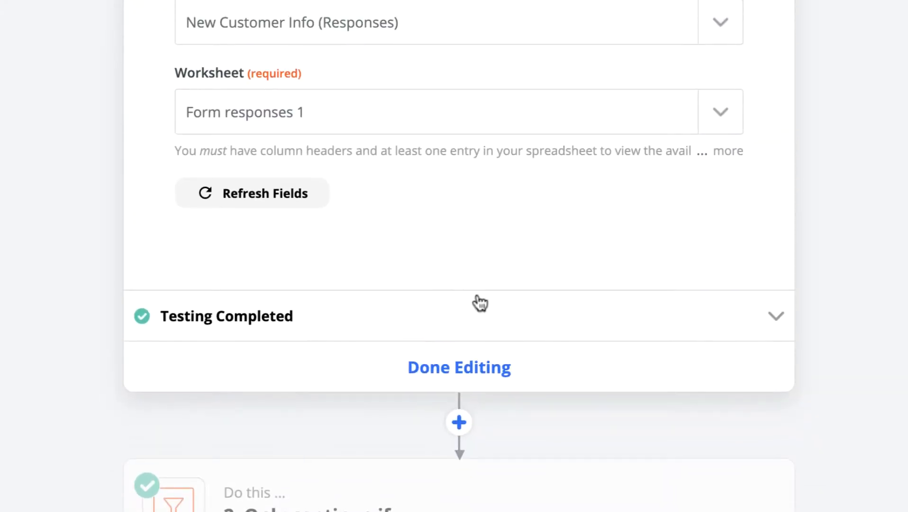
left_click(300, 318)
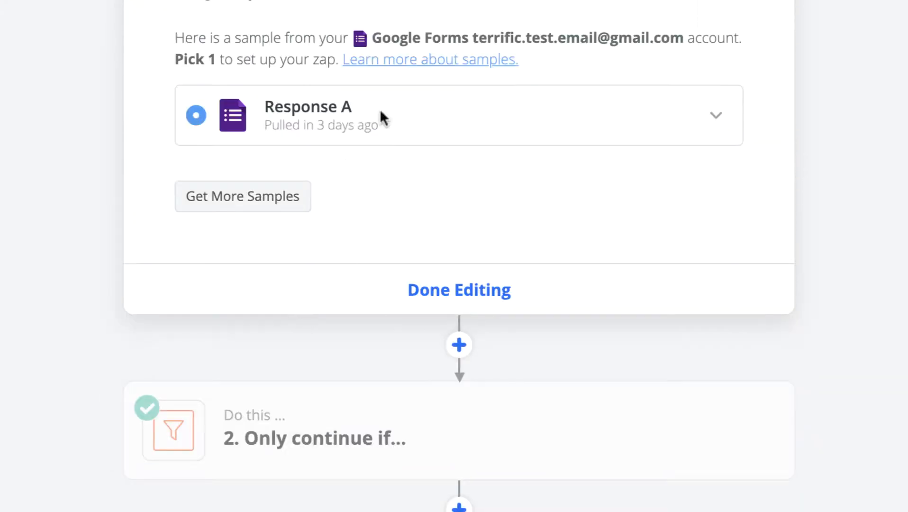
left_click(718, 121)
scroll(582, 313, "down", 2)
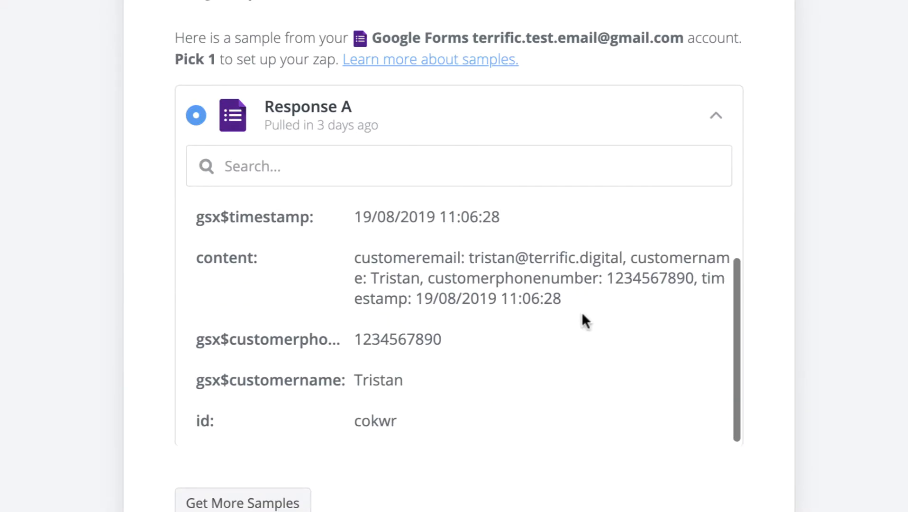
scroll(582, 311, "up", 2)
scroll(581, 312, "down", 5)
scroll(576, 311, "up", 6)
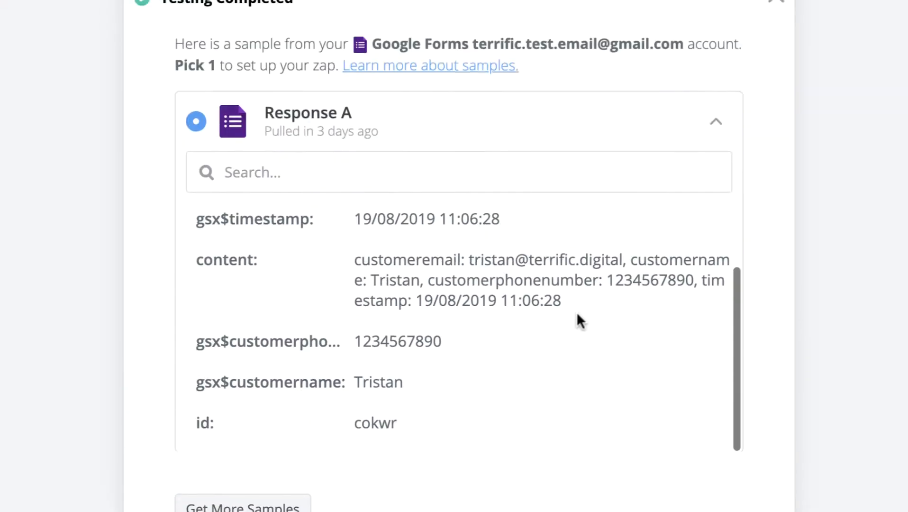
- Copy only the domain part, terrific.digital, from the gsx$customeremail value in the Response A sample
left_click_drag(369, 332, 495, 330)
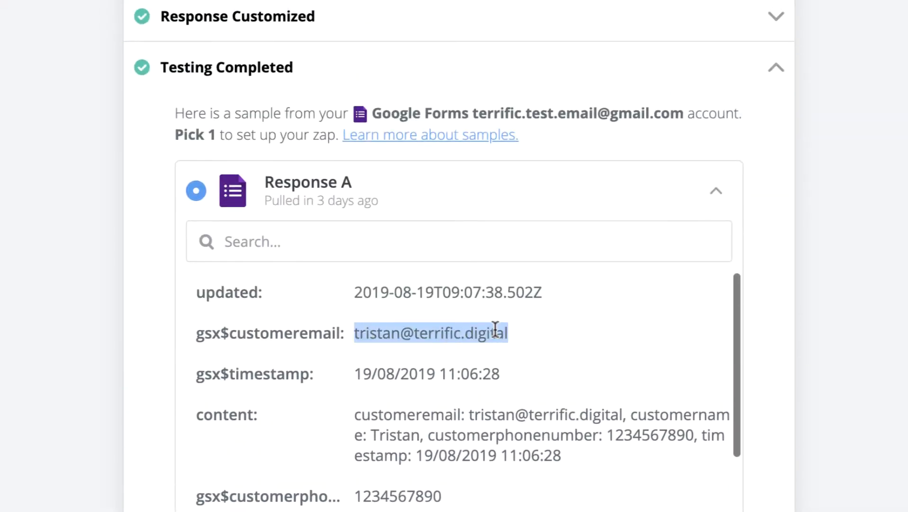
left_click(461, 330)
left_click_drag(414, 332, 496, 333)
key("ctrl+c")
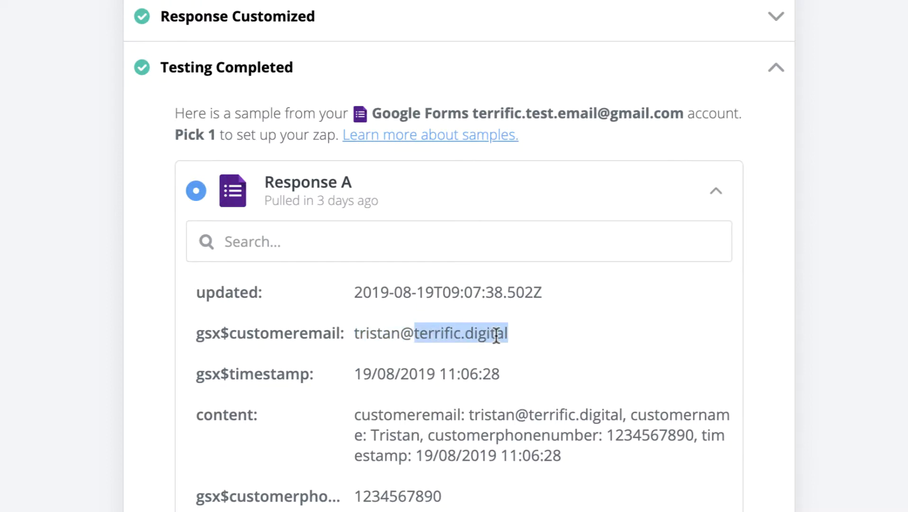
scroll(567, 366, "down", 10)
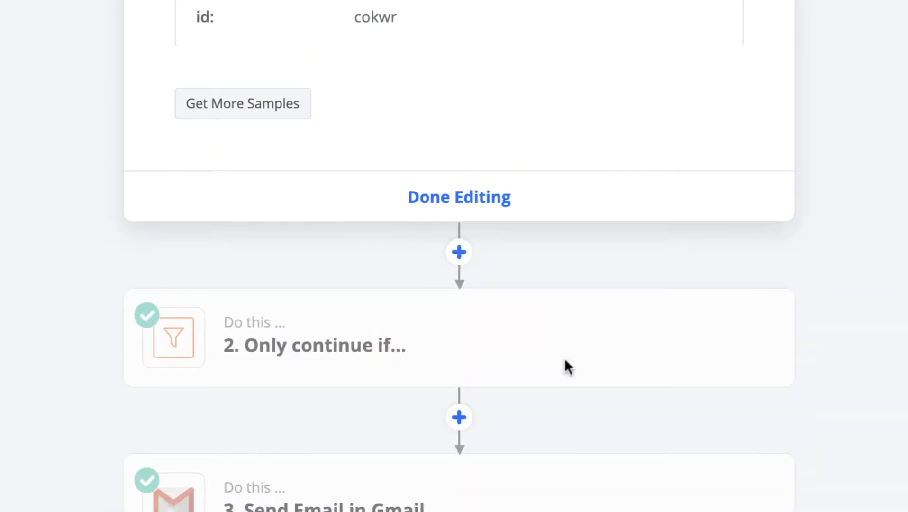
left_click(490, 147)
scroll(425, 131, "up", 1)
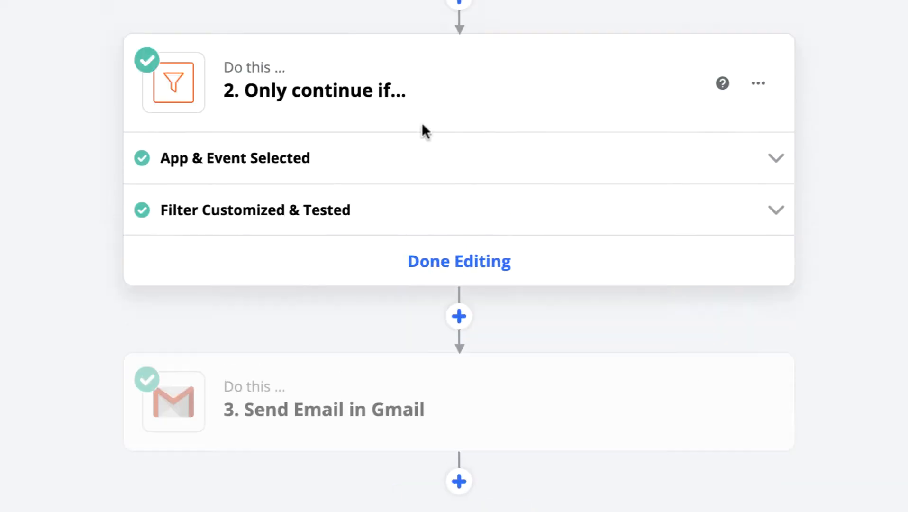
left_click(405, 222)
double_click(558, 290)
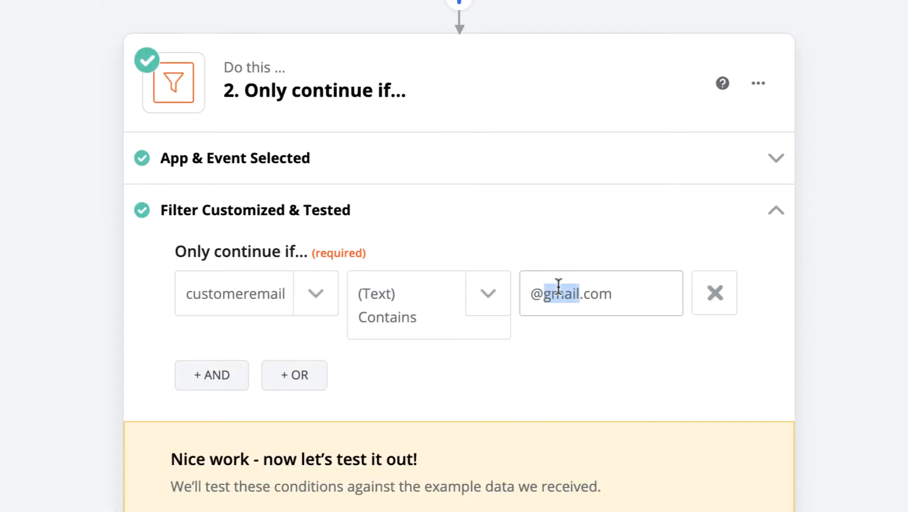
key("ctrl+a")
key("ctrl+v")
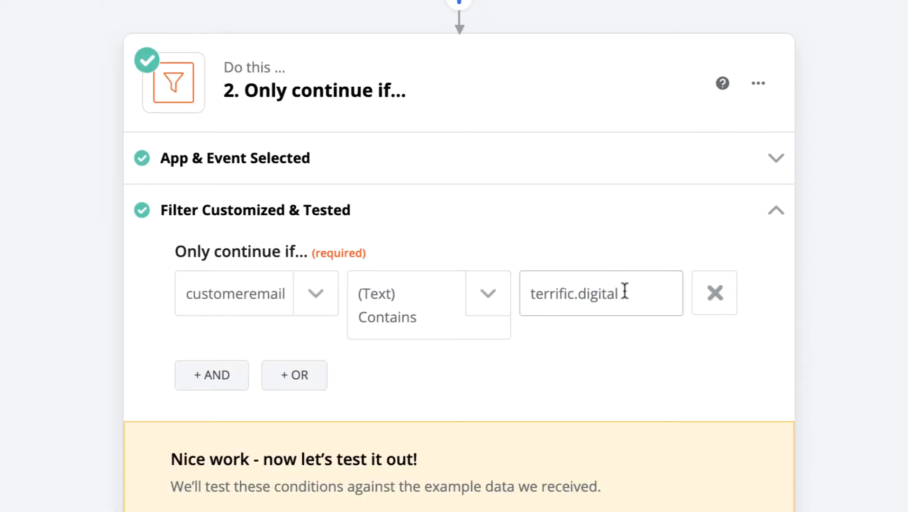
key("Home")
type("@")
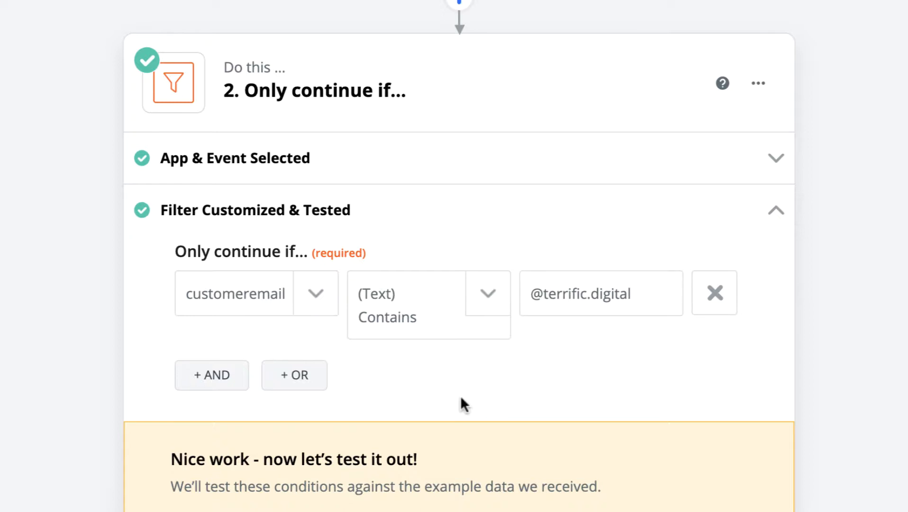
- Retest the filter against the sample data and finish editing the filter step
left_click(450, 510)
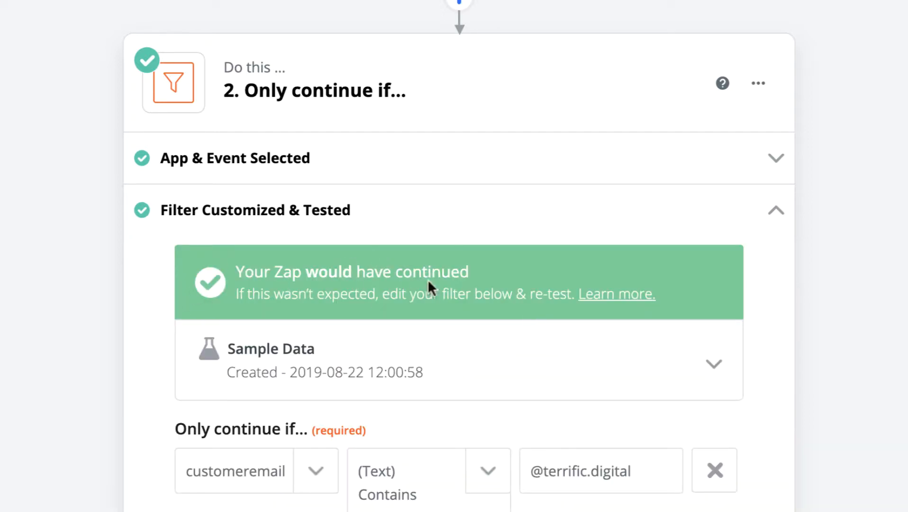
scroll(419, 285, "down", 1)
scroll(594, 413, "down", 8)
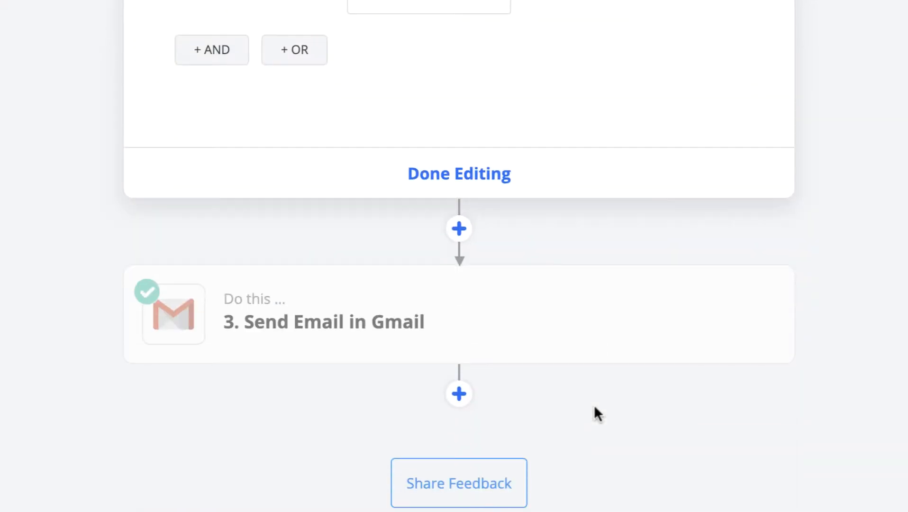
left_click(481, 182)
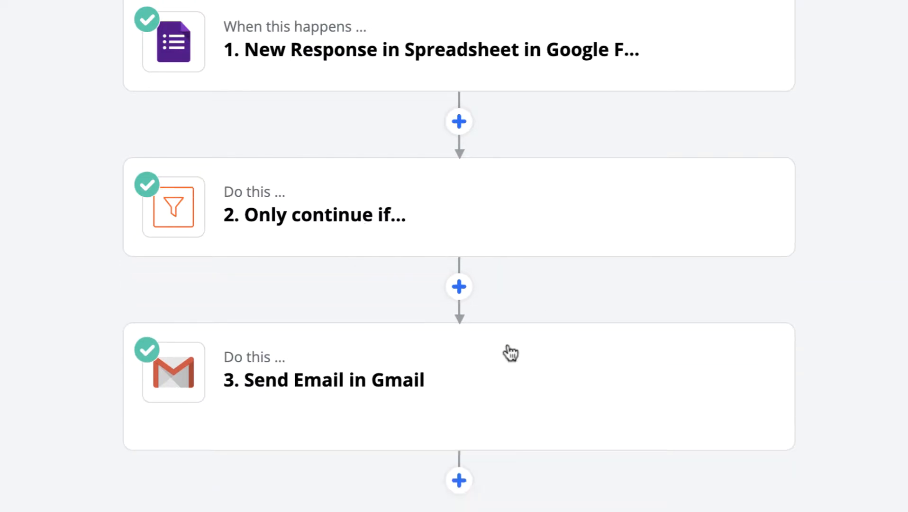
mouse_move(513, 402)
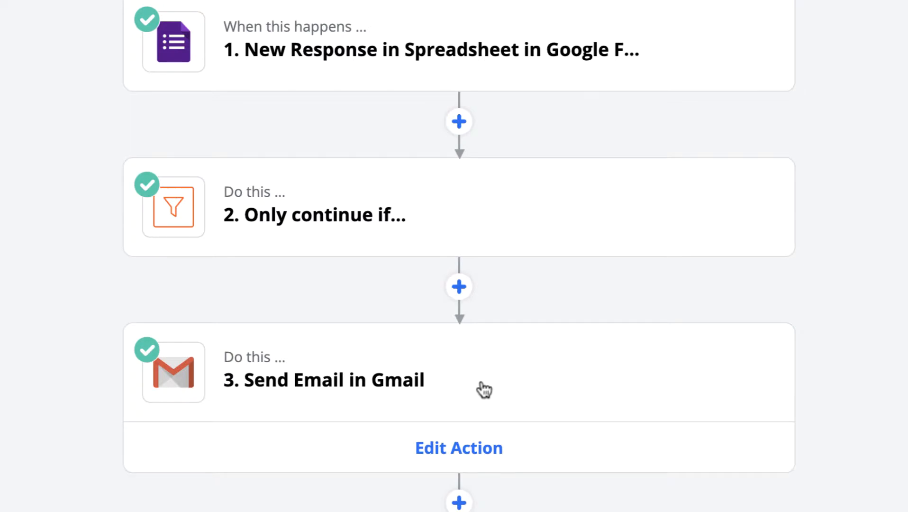
mouse_move(497, 217)
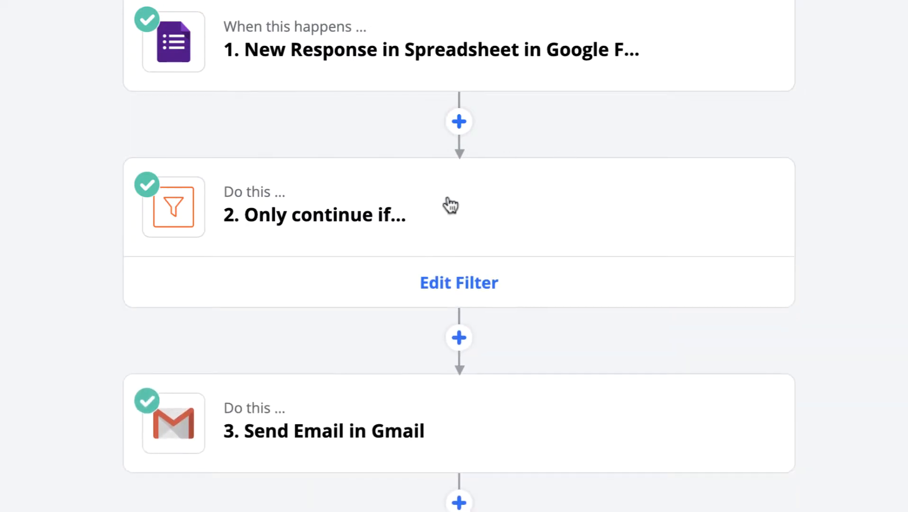
scroll(462, 85, "up", 1)
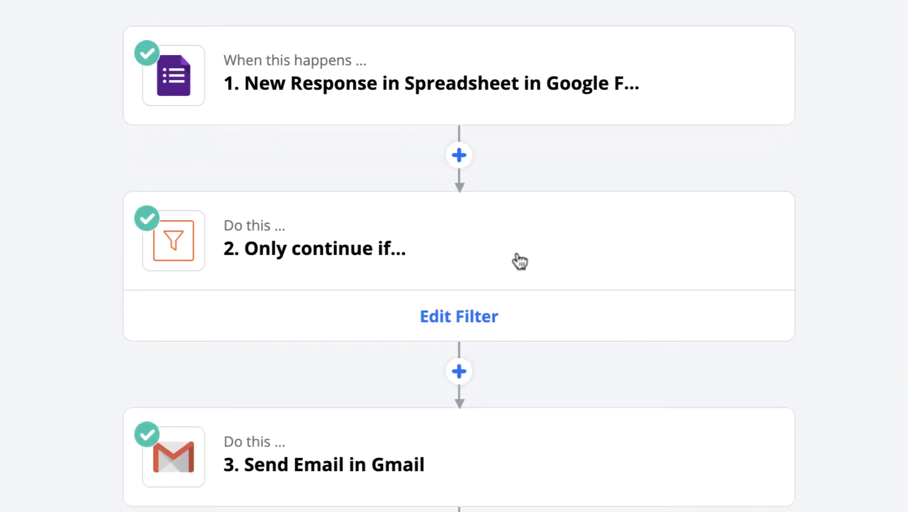
mouse_move(386, 464)
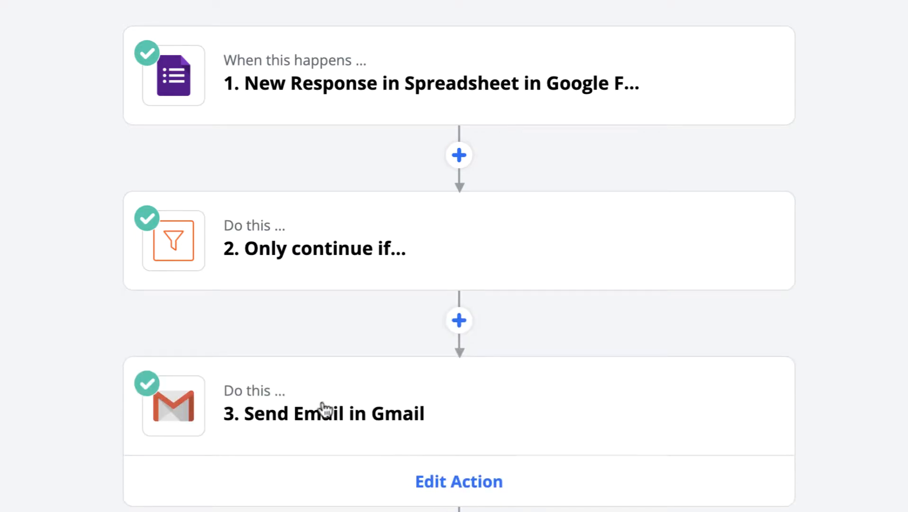
left_click(454, 332)
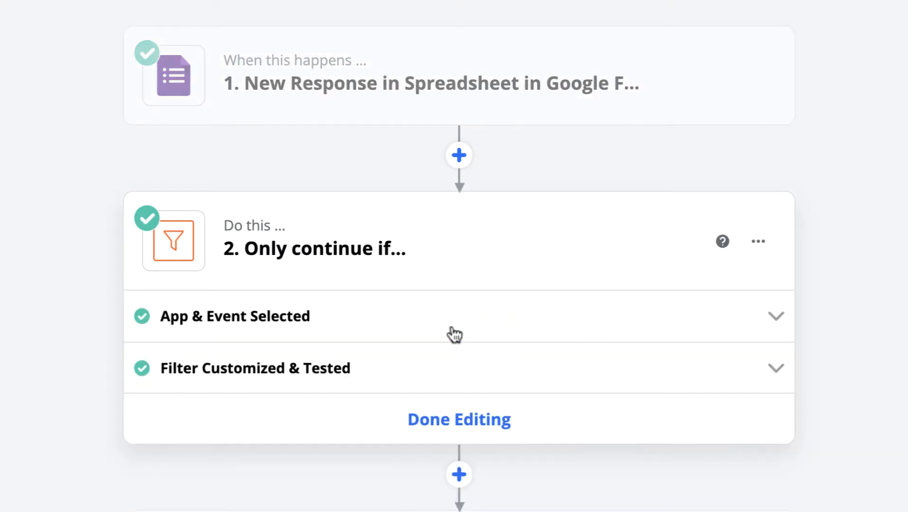
scroll(728, 199, "down", 1)
left_click(759, 185)
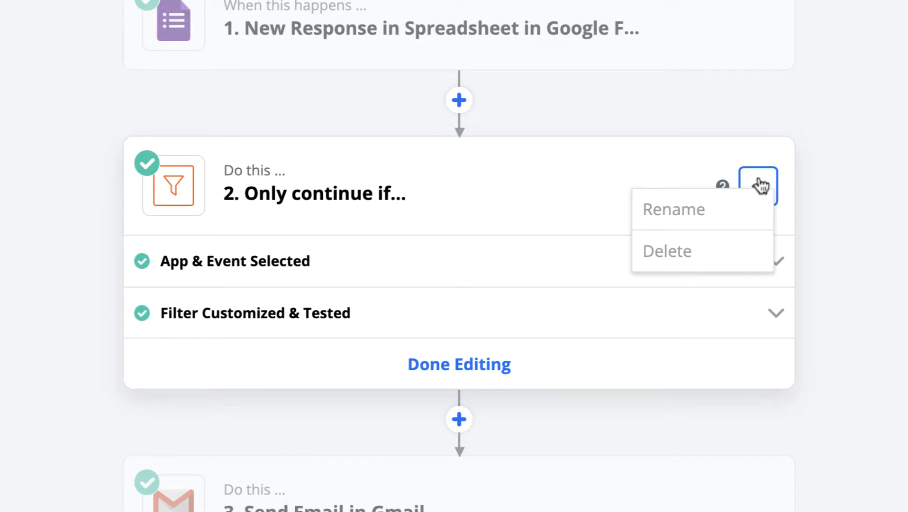
left_click(760, 179)
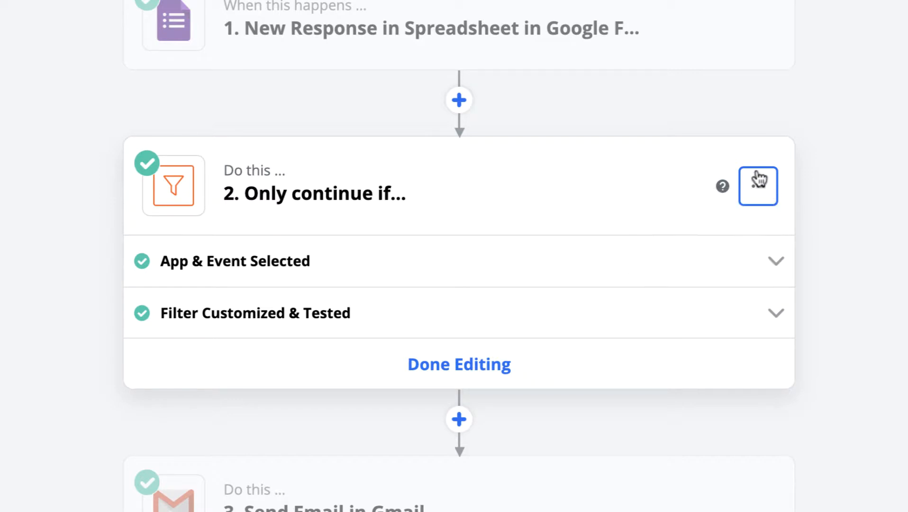
- Open the Google Forms trigger step for editing and try out its rename option
scroll(760, 177, "up", 1)
left_click(742, 57)
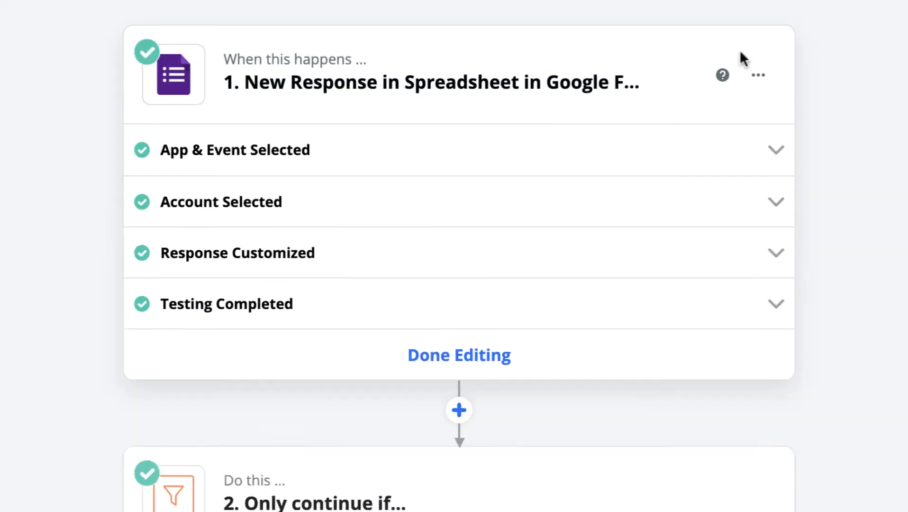
left_click(755, 87)
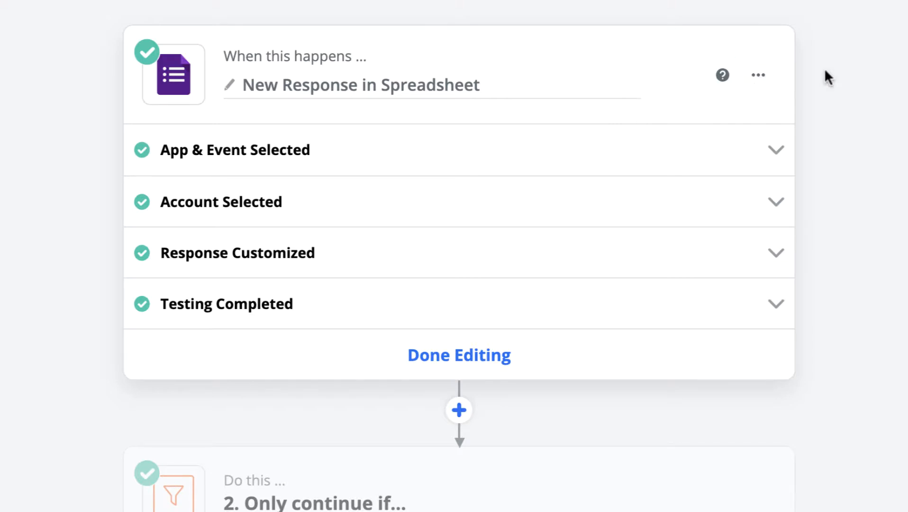
left_click(761, 80)
left_click(762, 77)
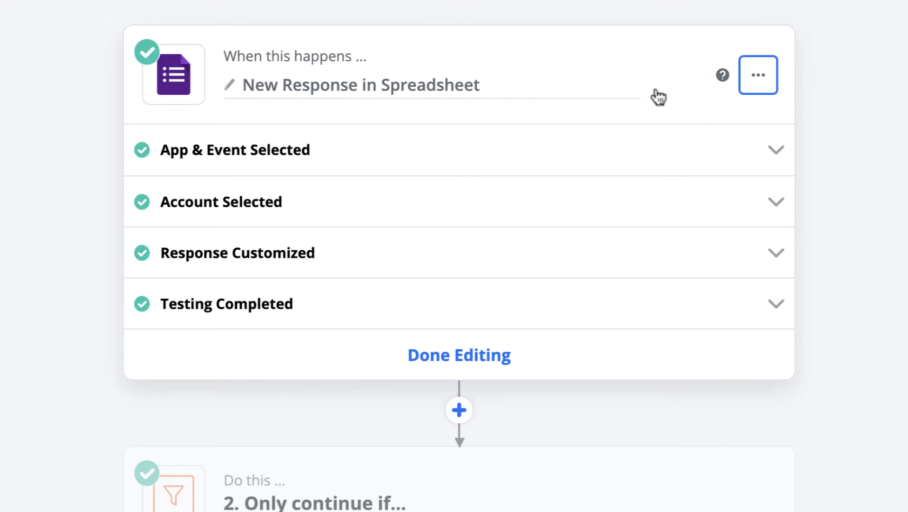
left_click(414, 98)
left_click(752, 77)
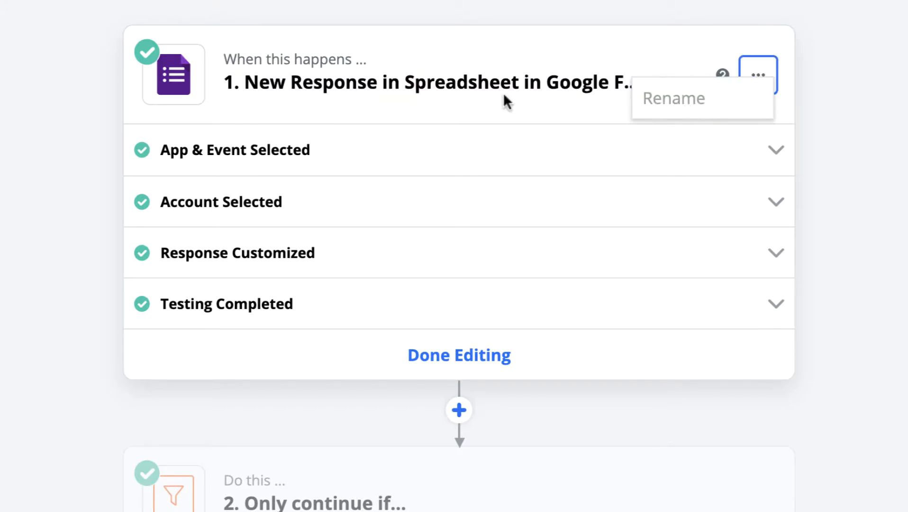
left_click_drag(278, 82, 558, 85)
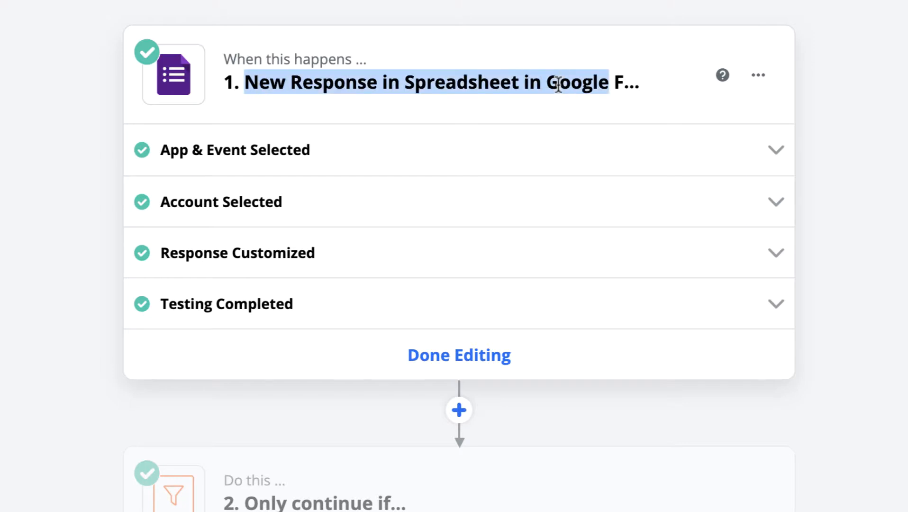
- Rename the Google Forms trigger step as "New client in google forms"
left_click(758, 77)
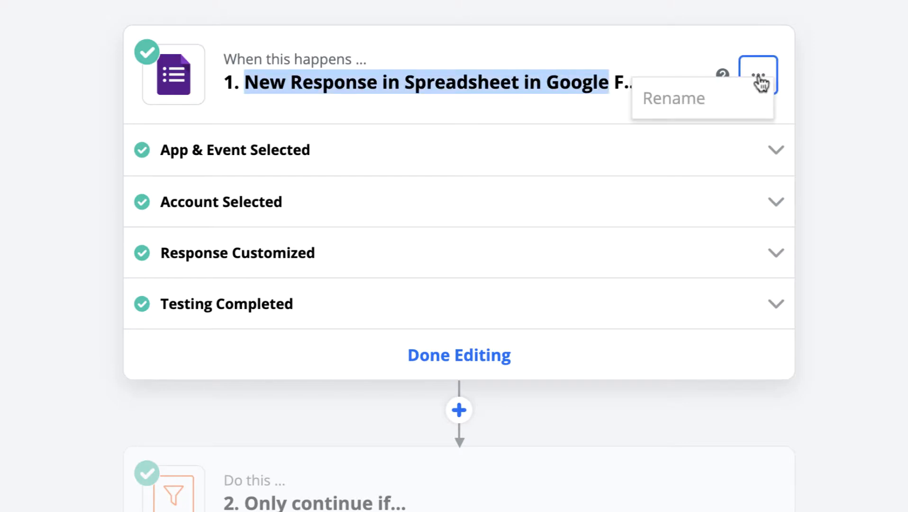
left_click(686, 104)
left_click(397, 83)
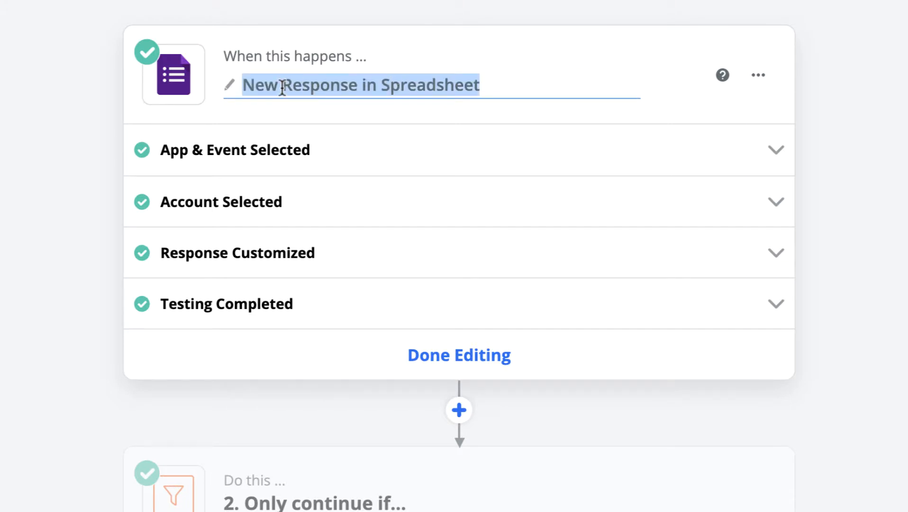
type("New")
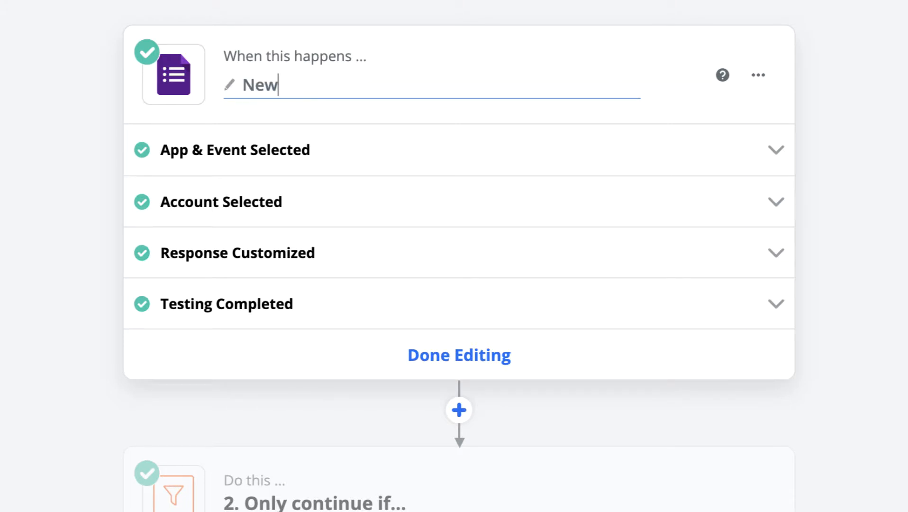
type(" client ")
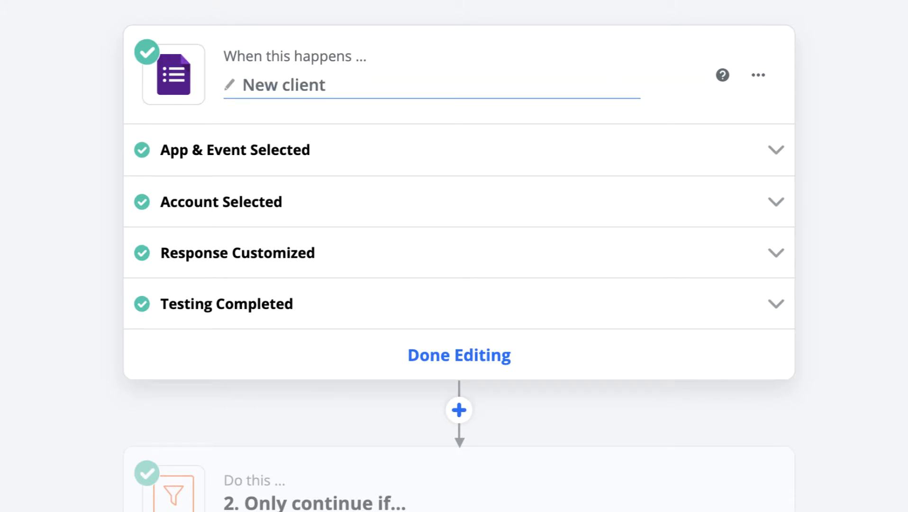
type("in google go")
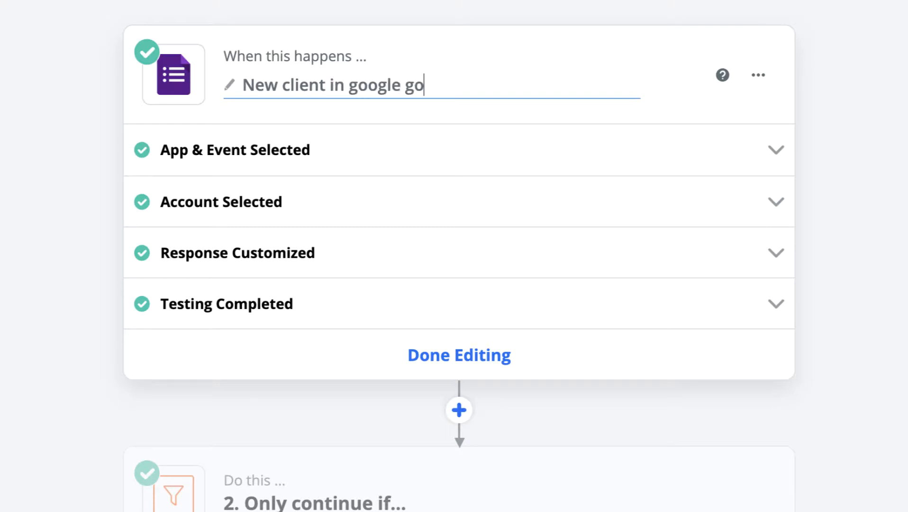
key("BackSpace")
key("BackSpace")
type("forms")
key("Return")
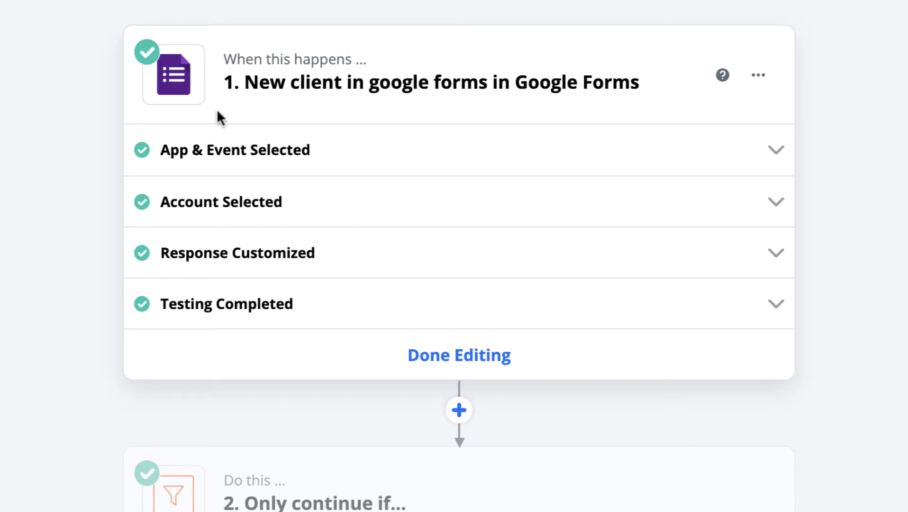
scroll(450, 105, "down", 1)
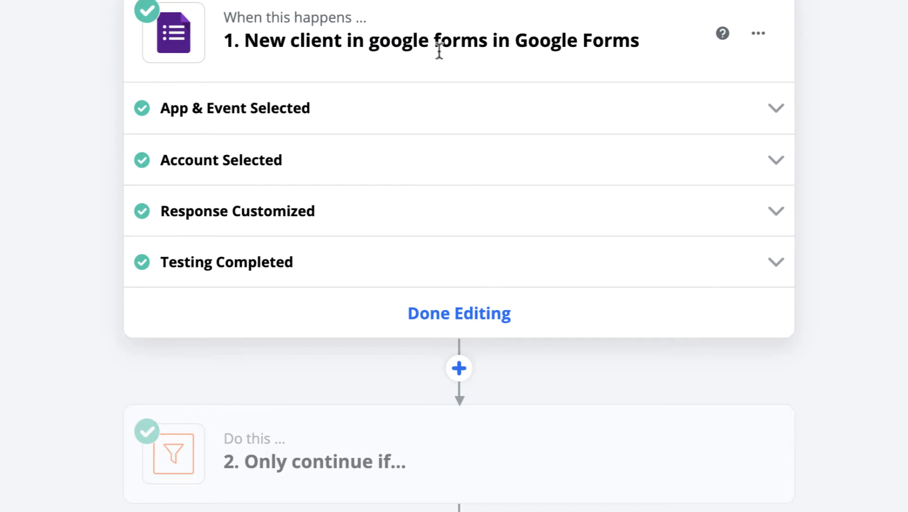
scroll(439, 50, "up", 1)
scroll(439, 51, "down", 1)
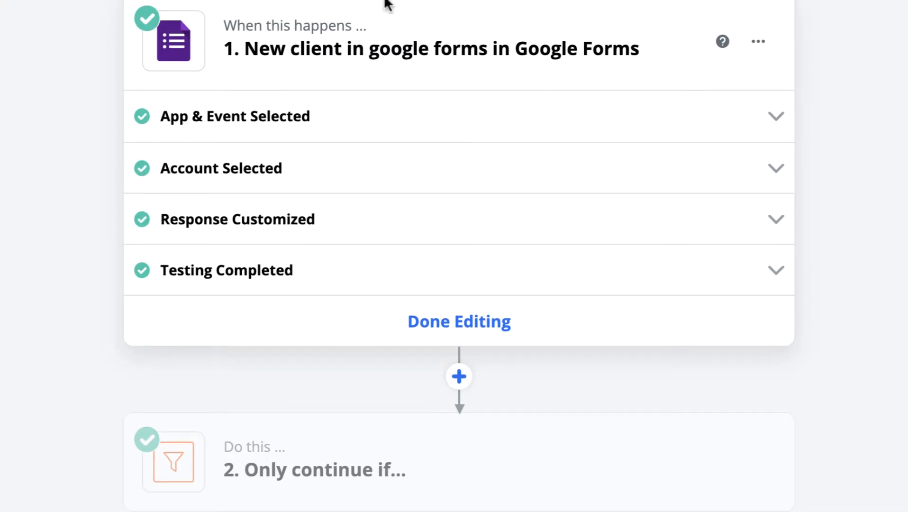
scroll(495, 48, "up", 1)
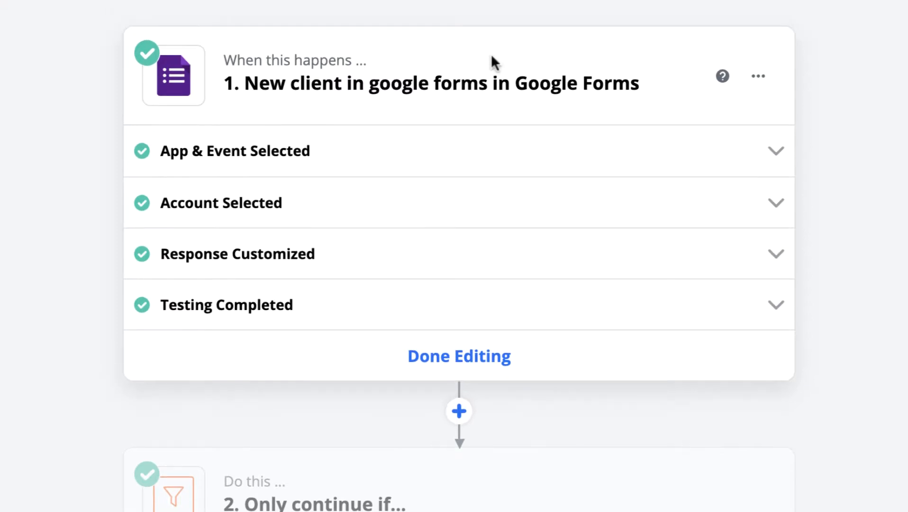
- Open the Gmail action step for editing and rename it as "Send internal email with client info"
scroll(469, 204, "down", 2)
left_click(347, 429)
scroll(327, 439, "down", 3)
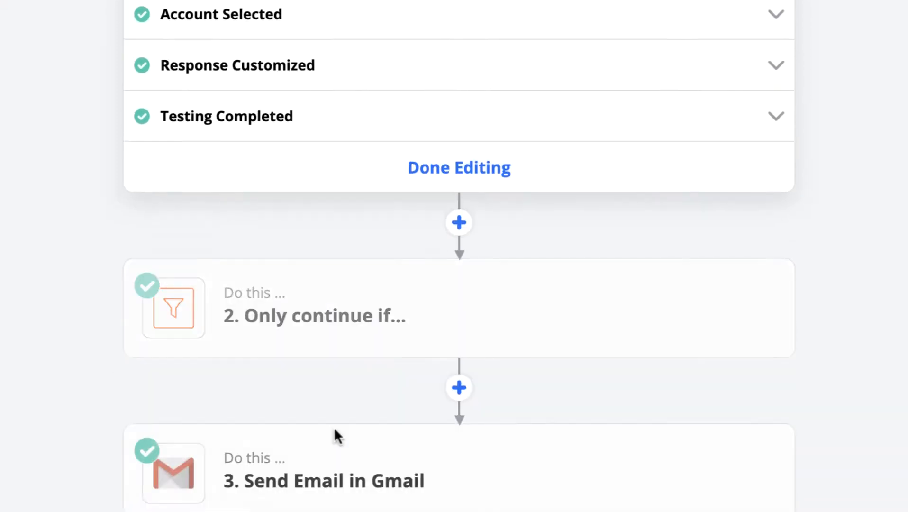
scroll(386, 478, "down", 2)
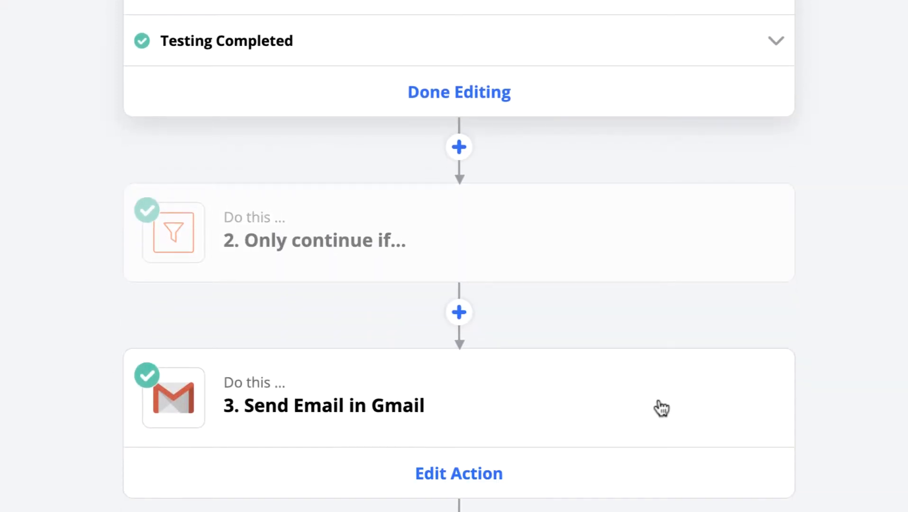
mouse_move(631, 233)
mouse_move(638, 400)
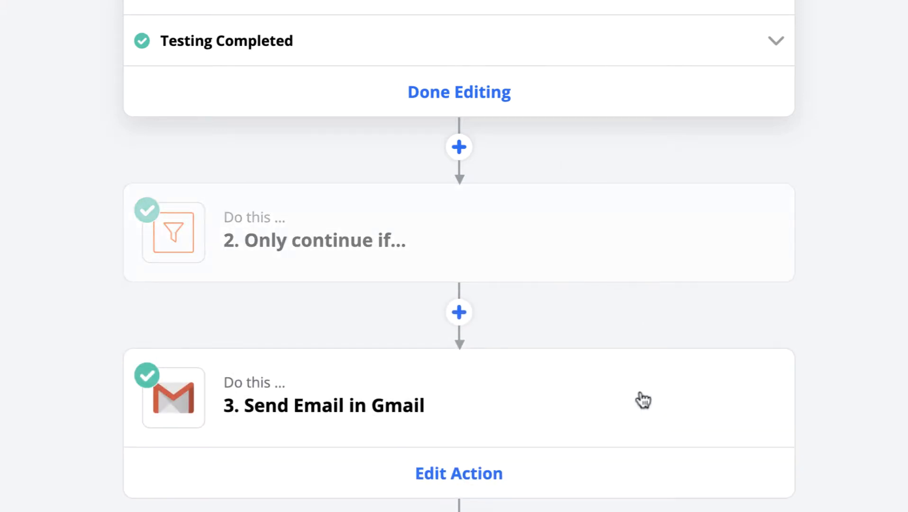
left_click(604, 415)
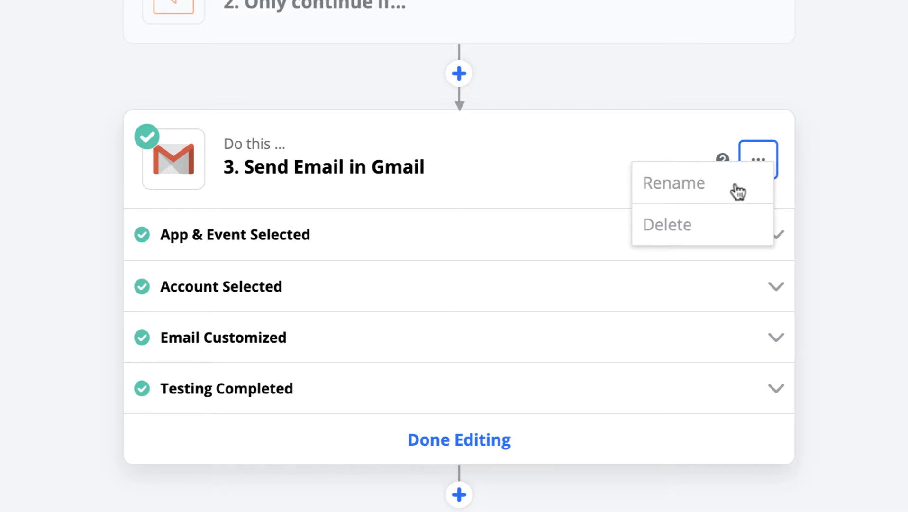
left_click(689, 179)
triple_click(302, 163)
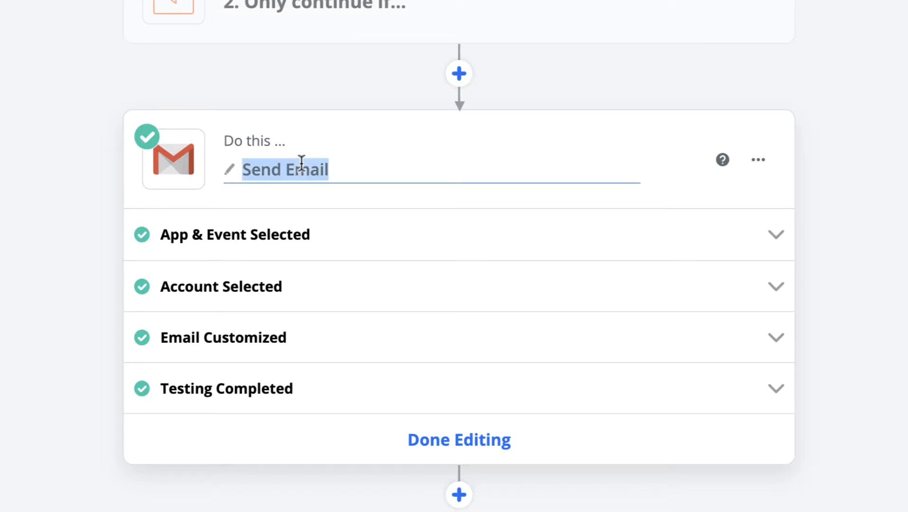
type("Send internal ")
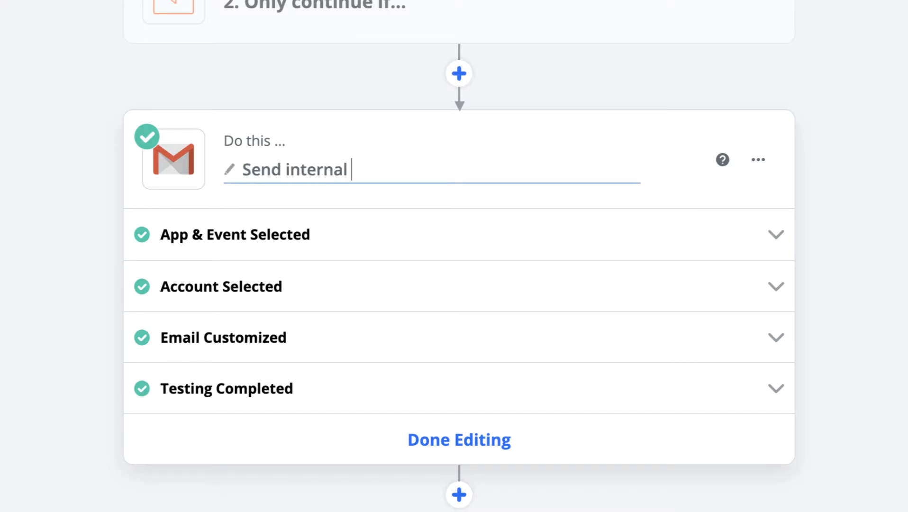
type("email with client inf")
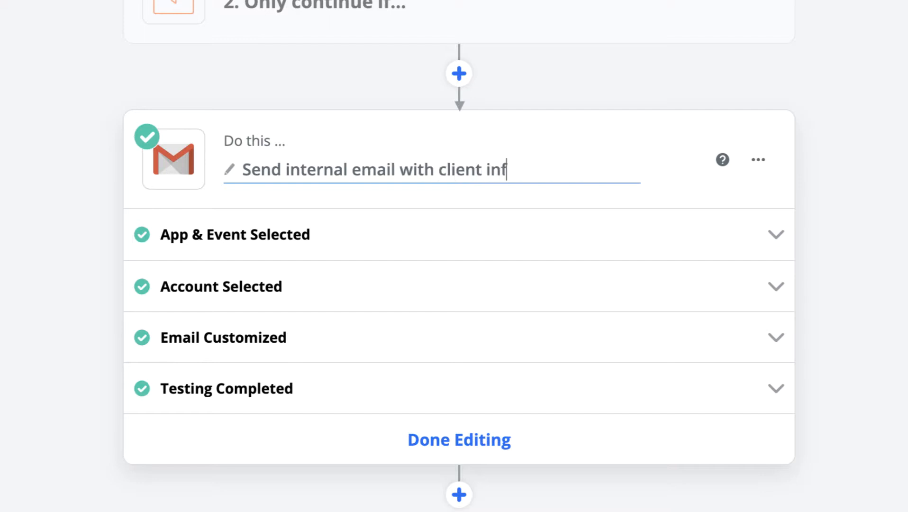
type("o")
key("Return")
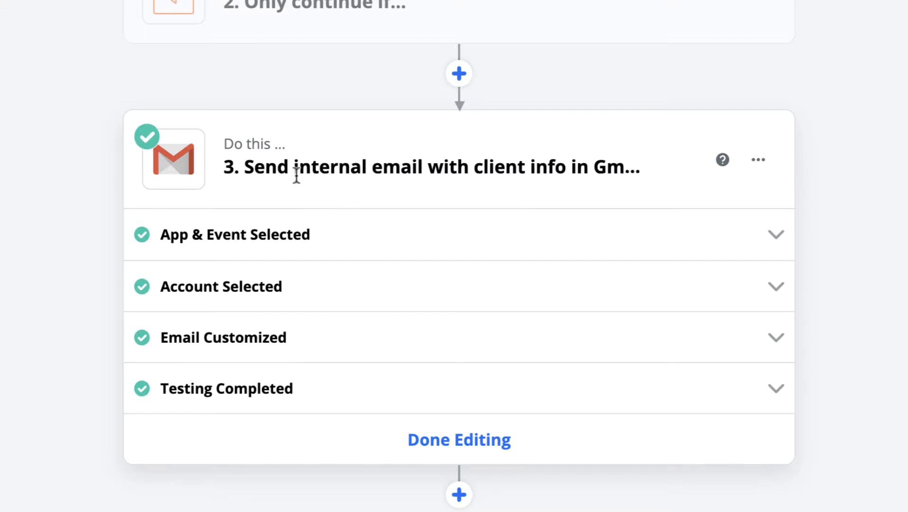
- Open the filter step for editing and rename it as "Only 'terrific' email accounts"
scroll(346, 201, "up", 1)
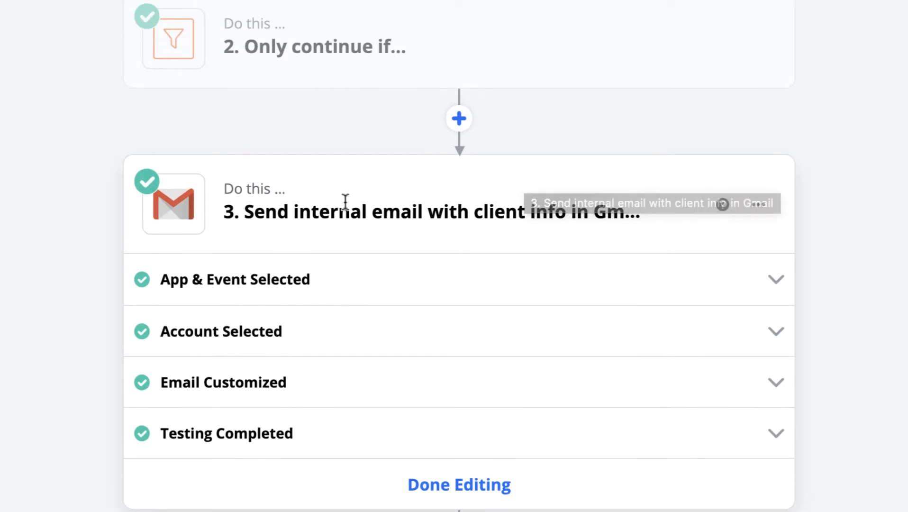
scroll(345, 201, "up", 1)
scroll(245, 239, "up", 1)
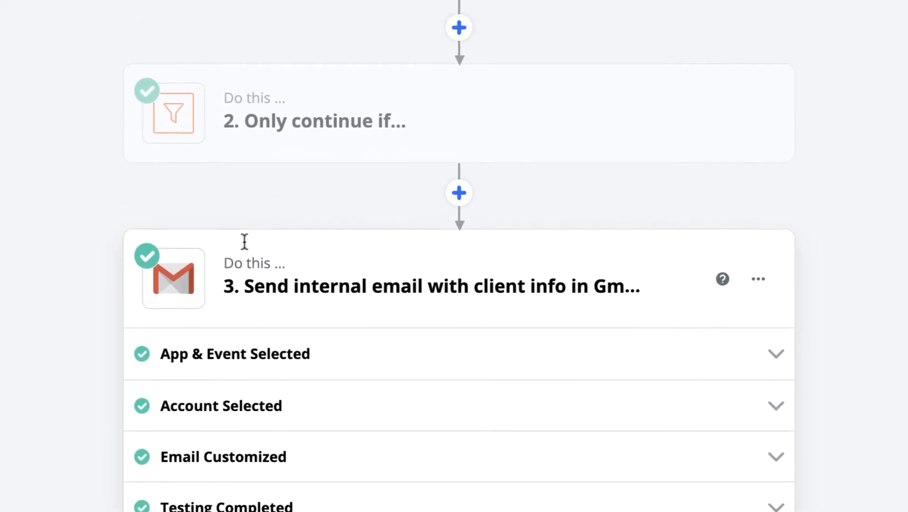
left_click(527, 134)
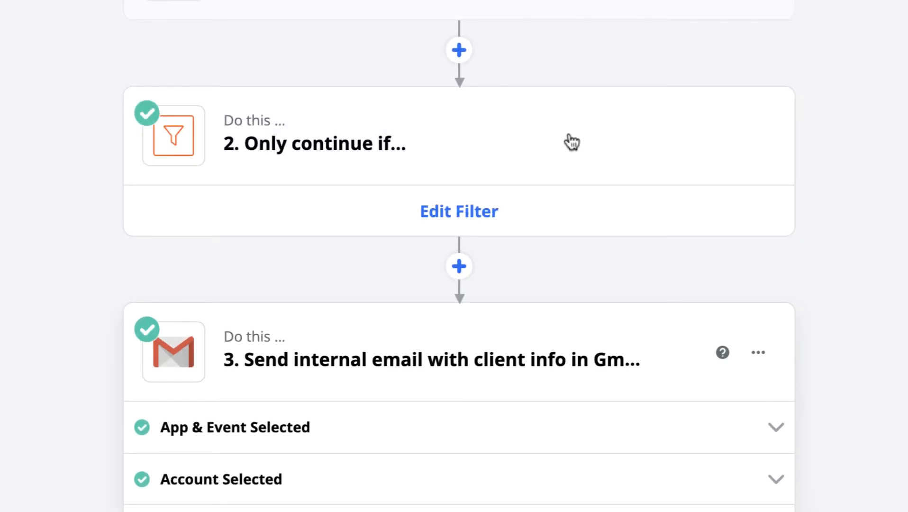
left_click(517, 129)
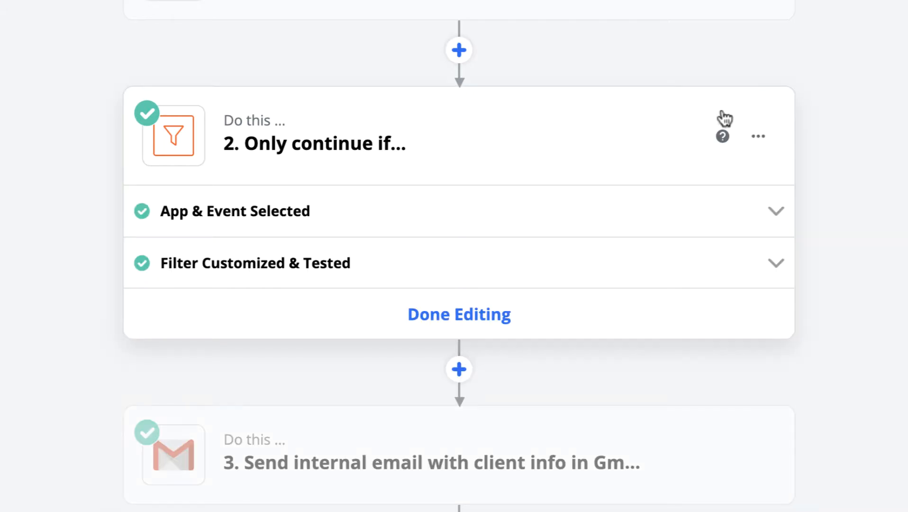
left_click(758, 136)
left_click(702, 161)
triple_click(286, 152)
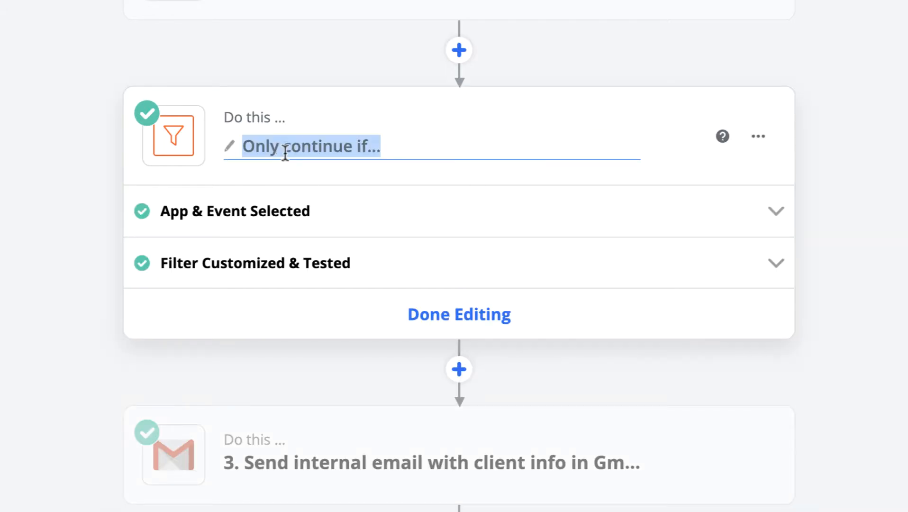
type("Only ")
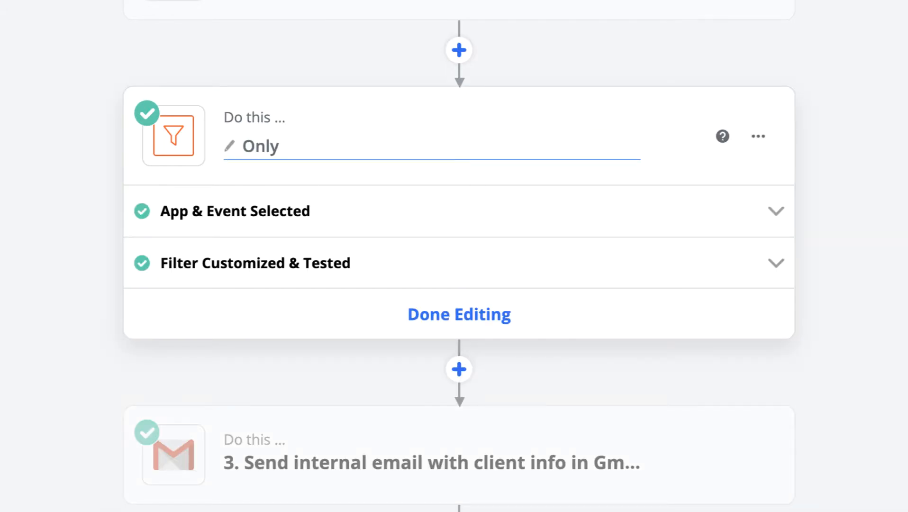
type("'terrifc")
key("BackSpace")
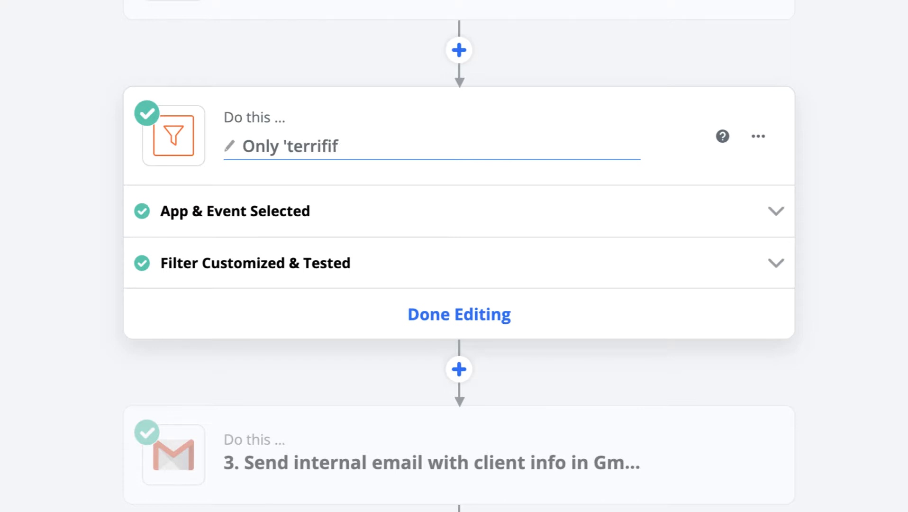
type("ic' email accounts")
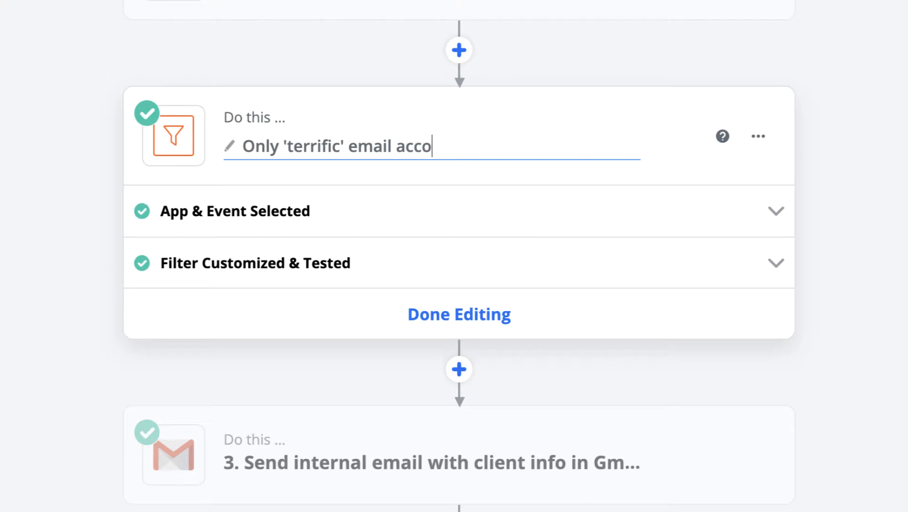
key("Return")
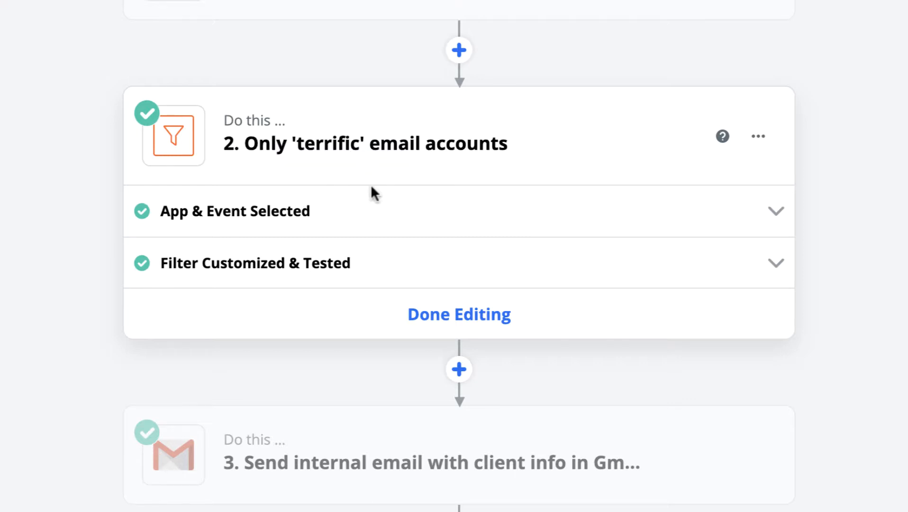
- Delete the filter step "Only 'terrific' email accounts" from the Zap
scroll(528, 159, "down", 3)
scroll(534, 161, "up", 2)
left_click(758, 111)
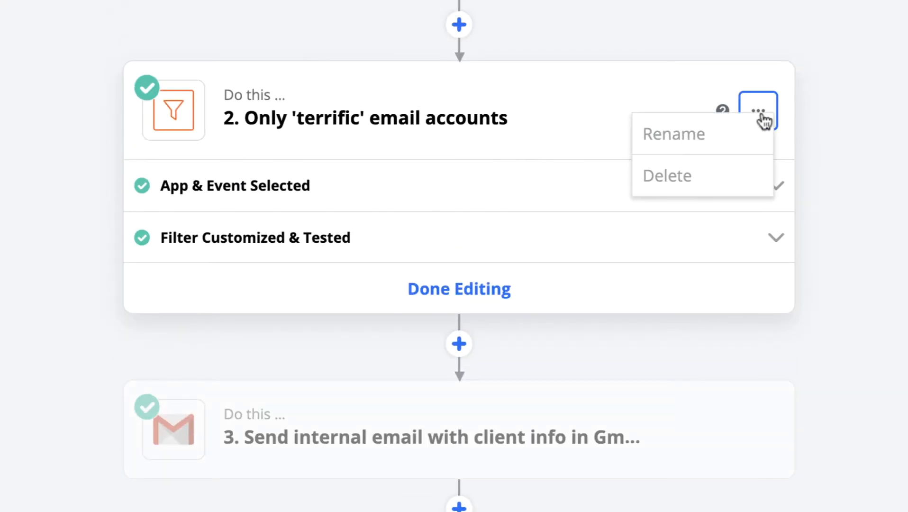
left_click(683, 179)
left_click(683, 179)
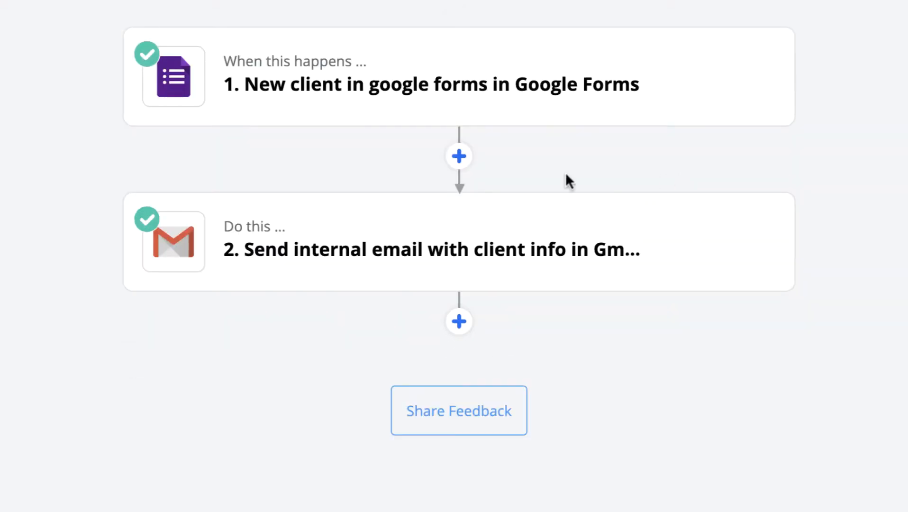
left_click(459, 327)
scroll(458, 330, "down", 4)
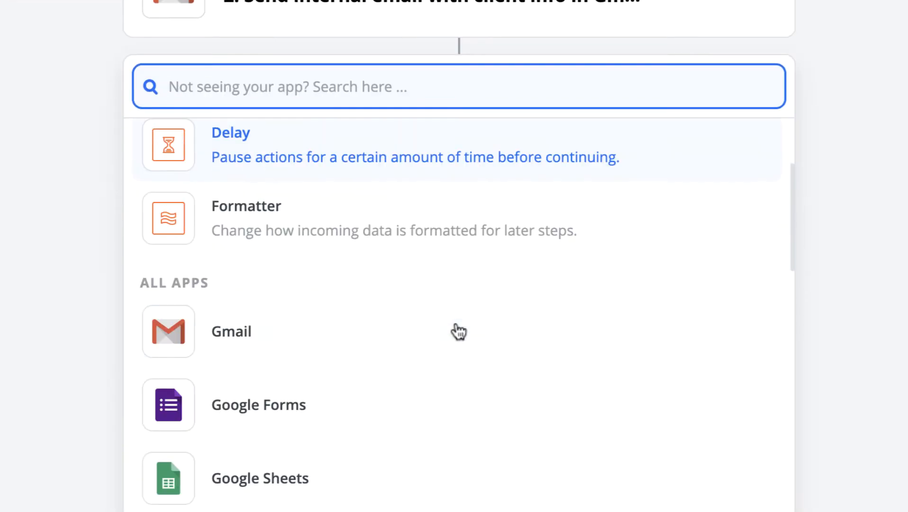
scroll(458, 331, "up", 10)
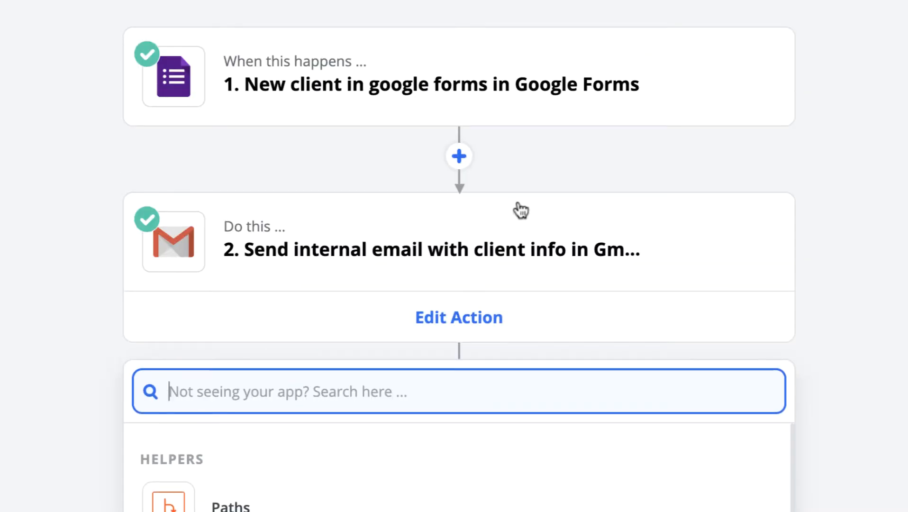
left_click(891, 293)
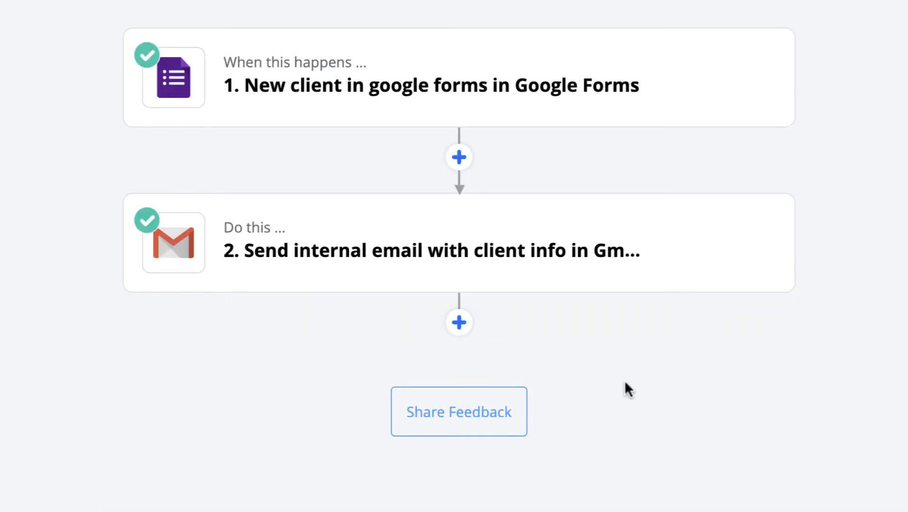
- Open the Zap's outline and use it to go to the Google Forms trigger and then the Gmail action step
mouse_move(503, 305)
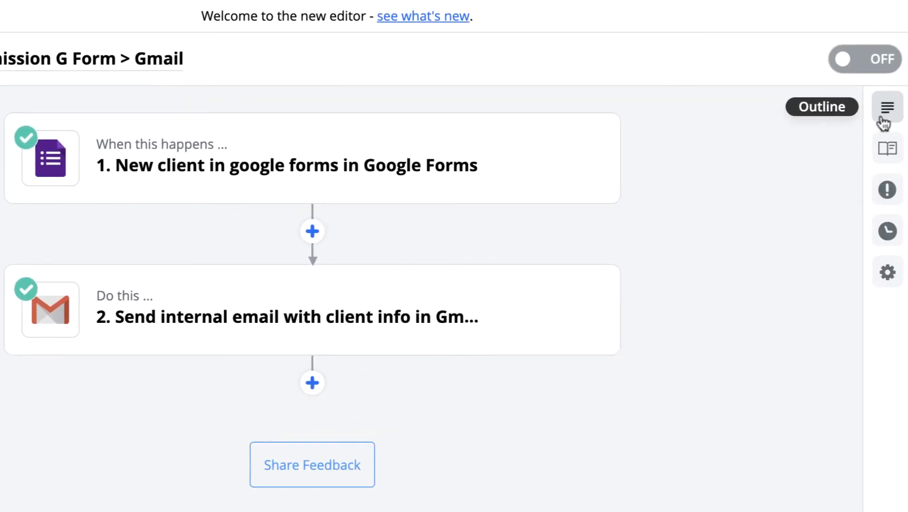
left_click(884, 110)
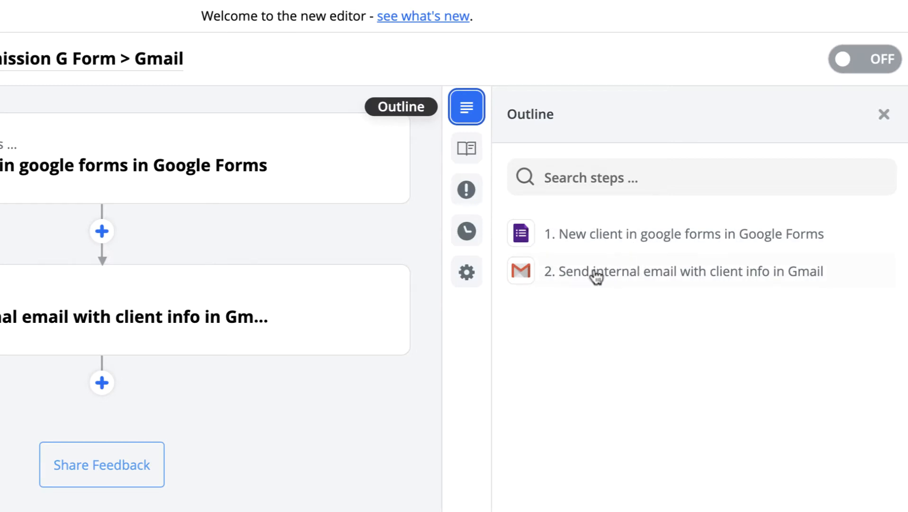
mouse_move(219, 223)
left_click(615, 245)
left_click(614, 278)
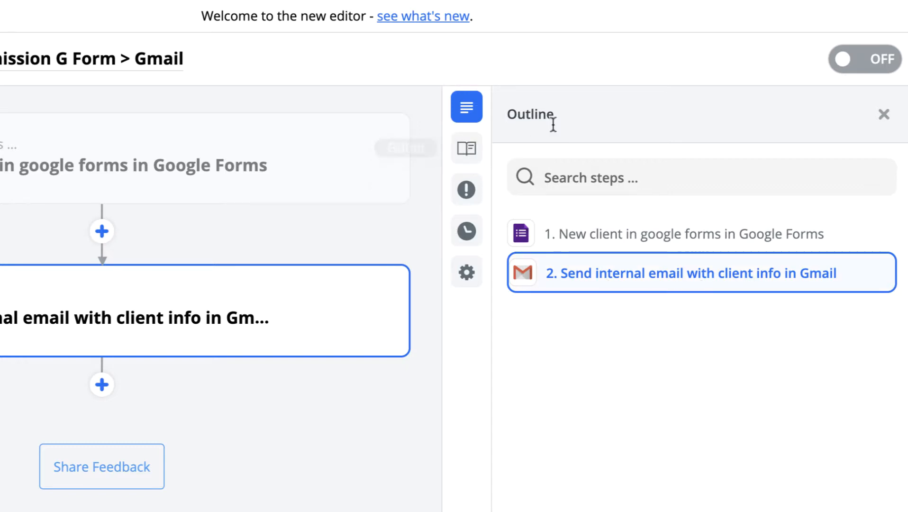
- Look through the Zap setup guide, including its article on actions, and return to the guide's topic overview
left_click(468, 164)
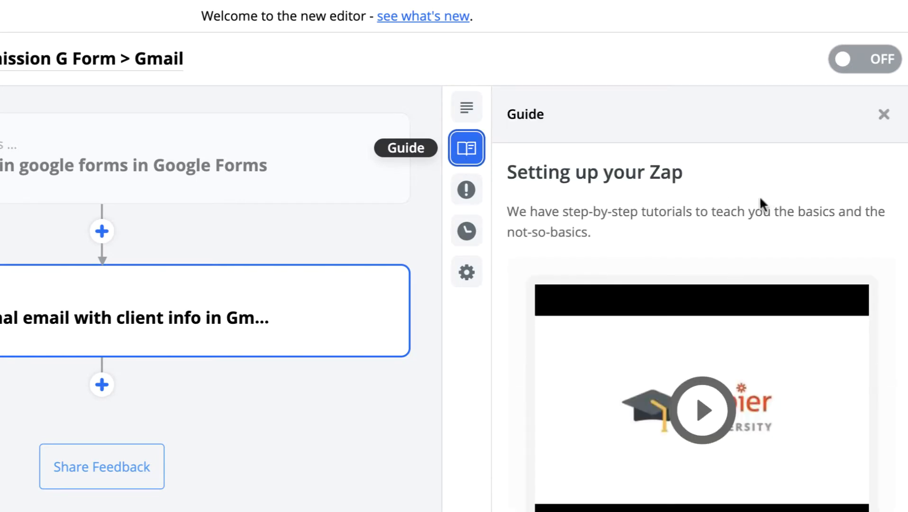
scroll(625, 201, "down", 3)
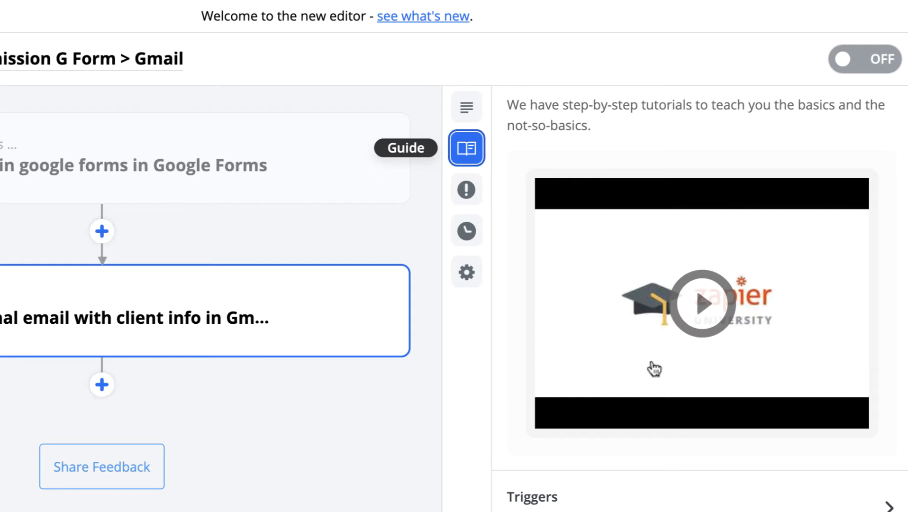
scroll(647, 384, "down", 3)
scroll(633, 440, "down", 2)
left_click(633, 441)
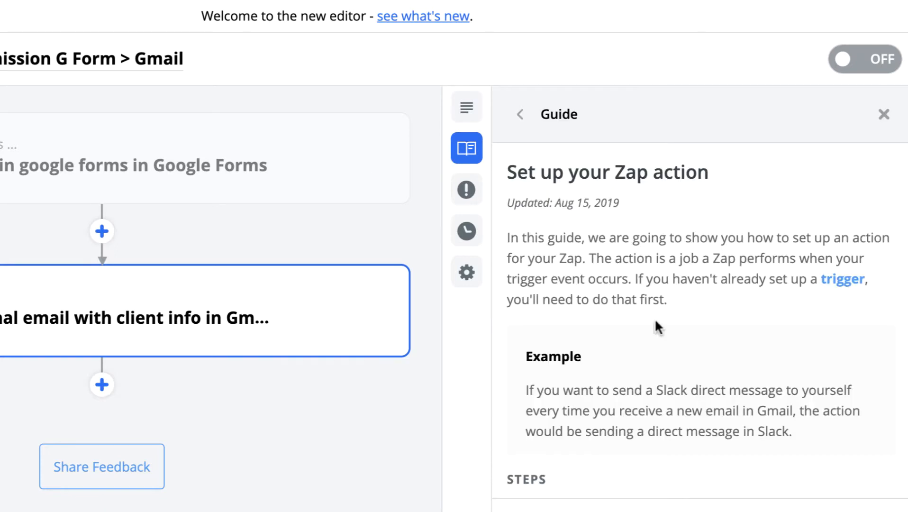
scroll(655, 324, "down", 4)
scroll(655, 324, "up", 4)
left_click(521, 114)
scroll(625, 330, "down", 5)
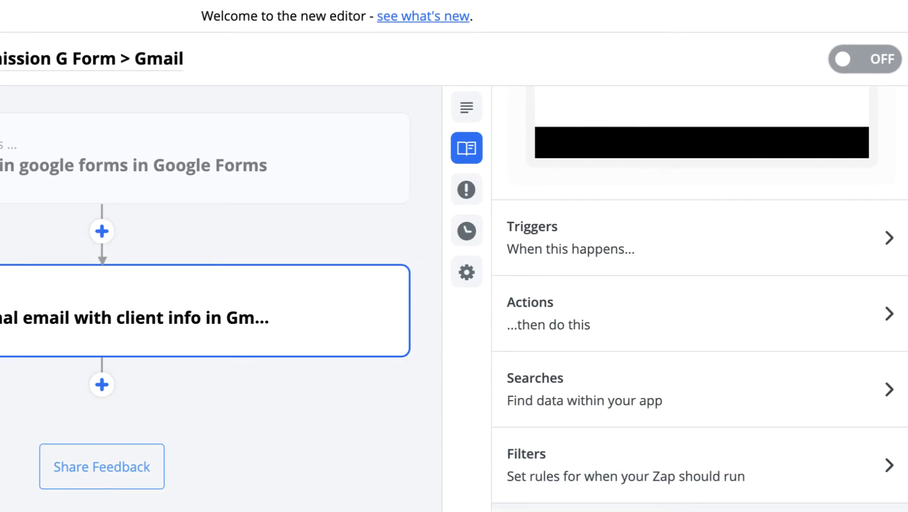
scroll(594, 284, "up", 7)
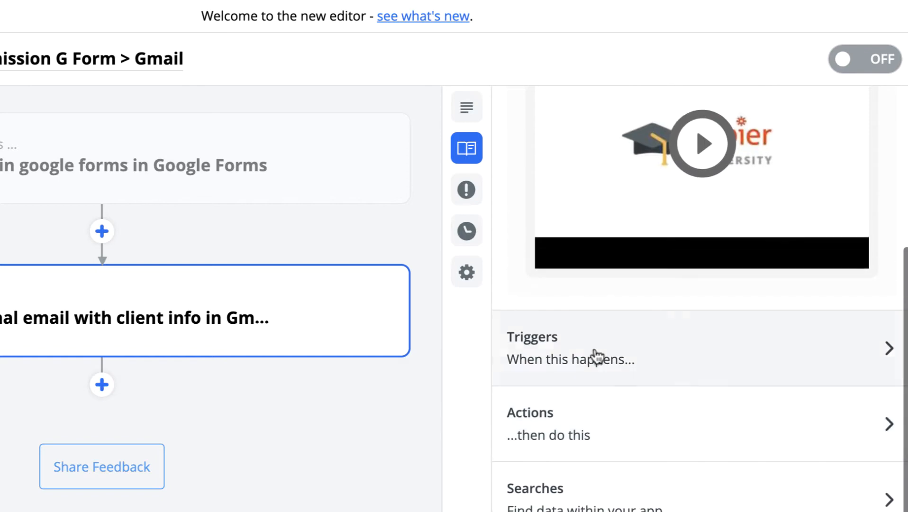
scroll(595, 358, "up", 2)
- Check the Zap's errors and select the Gmail action step
left_click(467, 191)
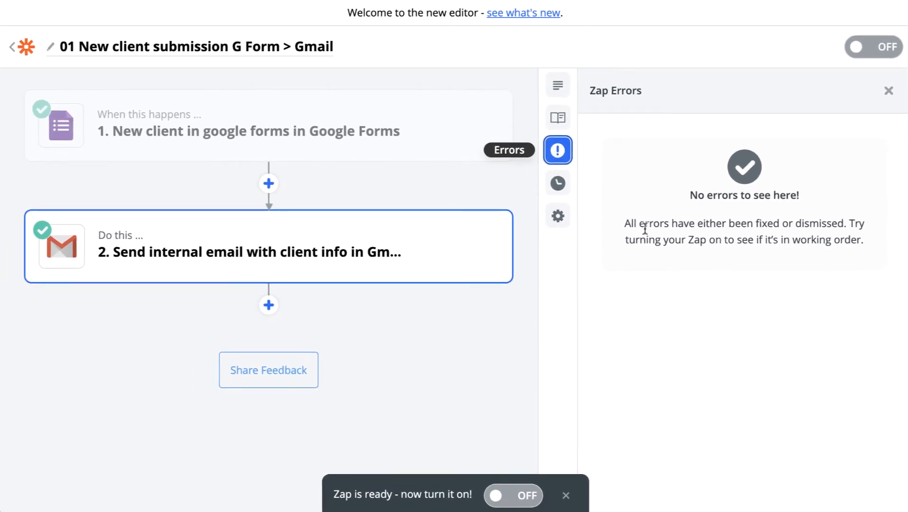
mouse_move(334, 144)
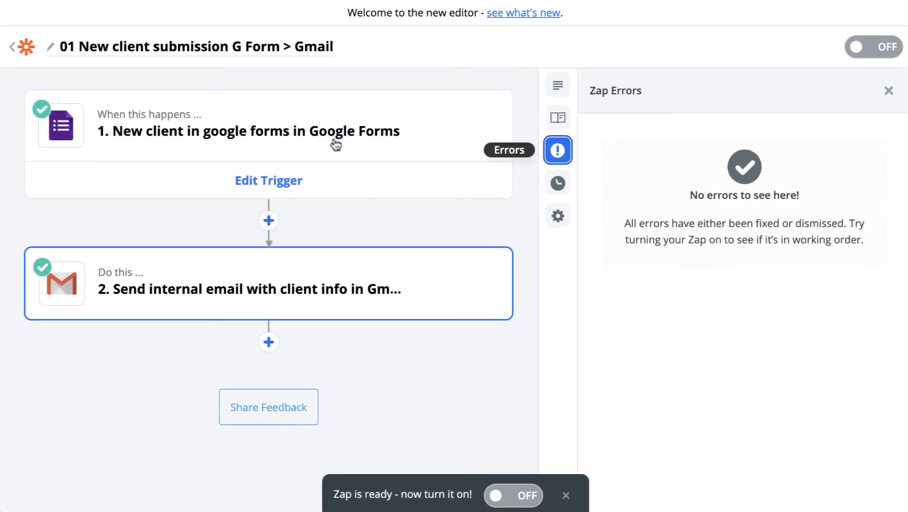
mouse_move(325, 220)
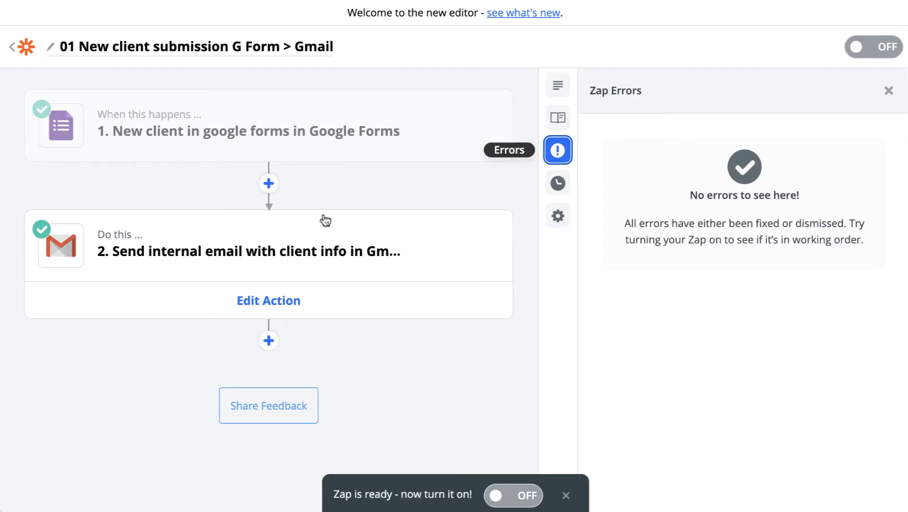
left_click(325, 219)
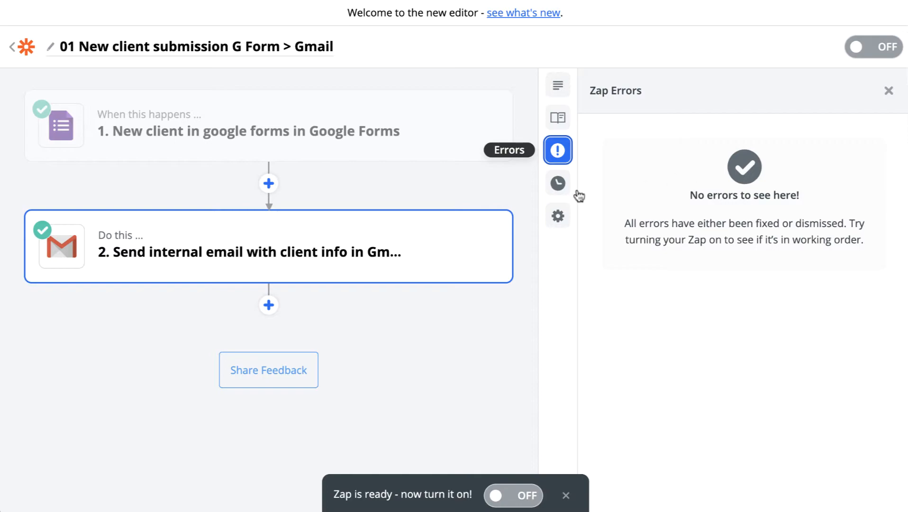
- Open the Zap's task history and view the details of its "01 New client submission G Form > Gmail" run
left_click(557, 189)
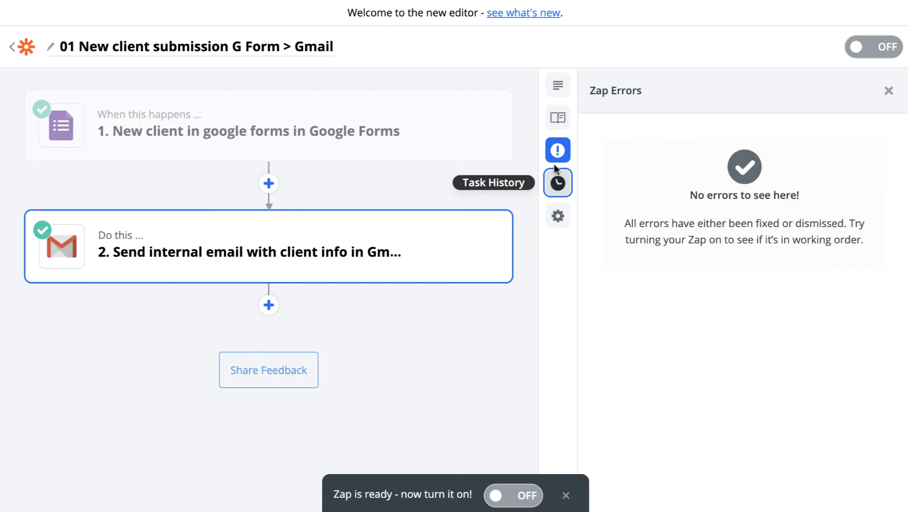
left_click(555, 166)
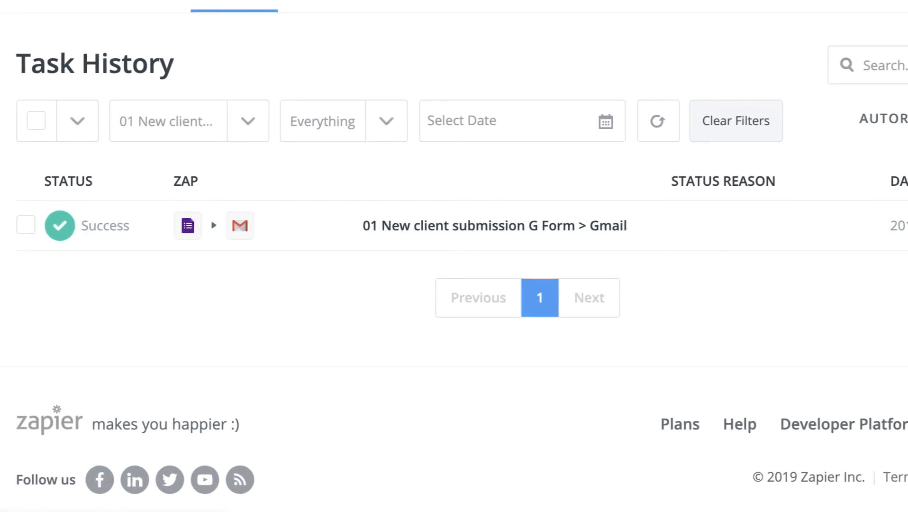
left_click(397, 211)
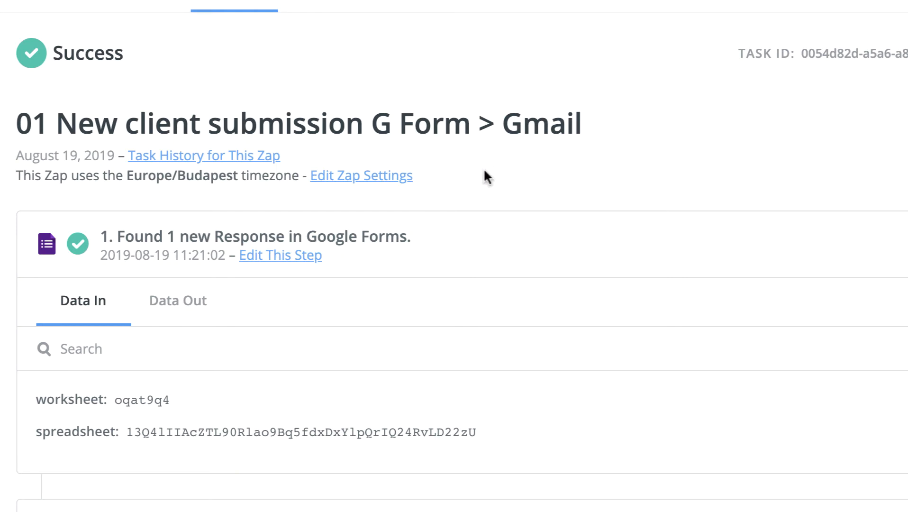
- Examine the incoming data of the run's Google Forms and Gmail steps, including the body of the sent email
scroll(469, 178, "down", 3)
scroll(469, 176, "down", 9)
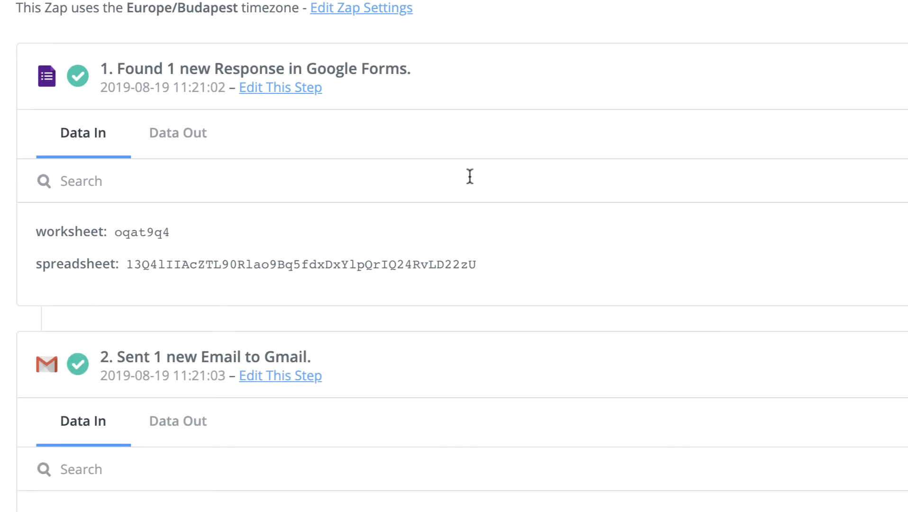
scroll(439, 194, "down", 3)
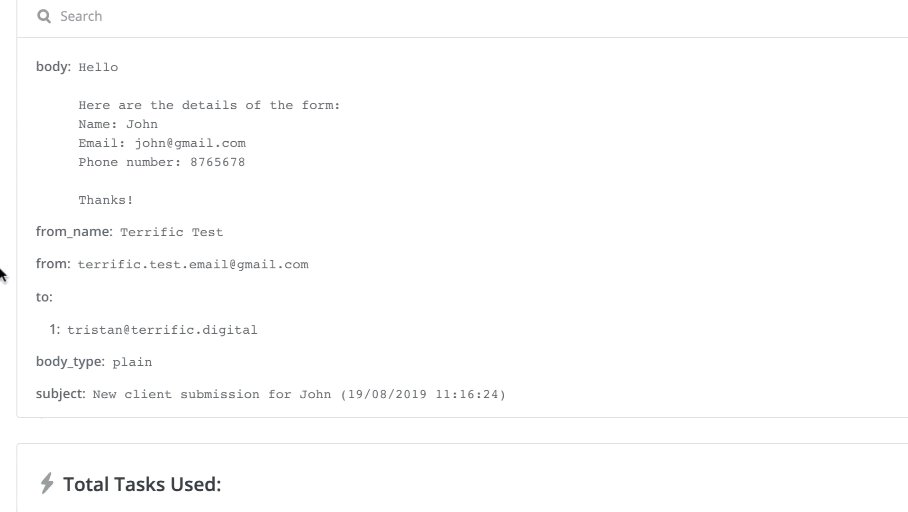
scroll(4, 270, "up", 15)
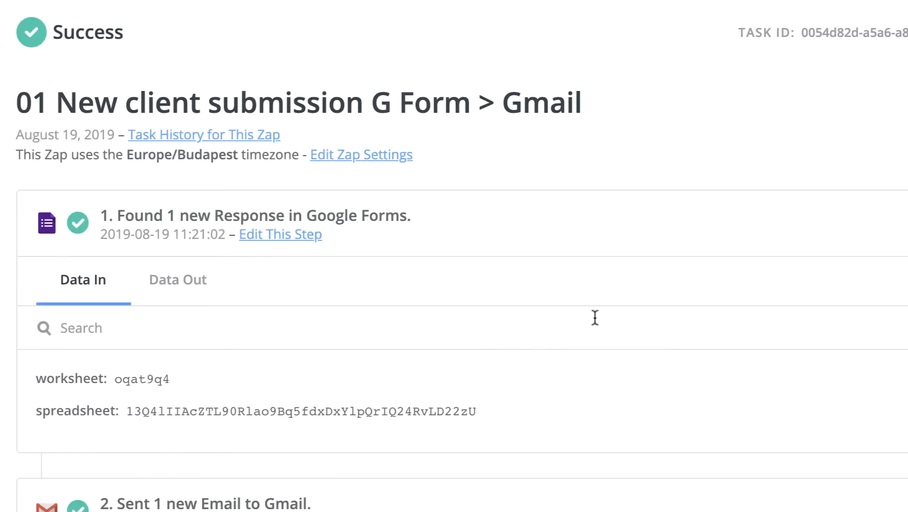
scroll(595, 317, "down", 9)
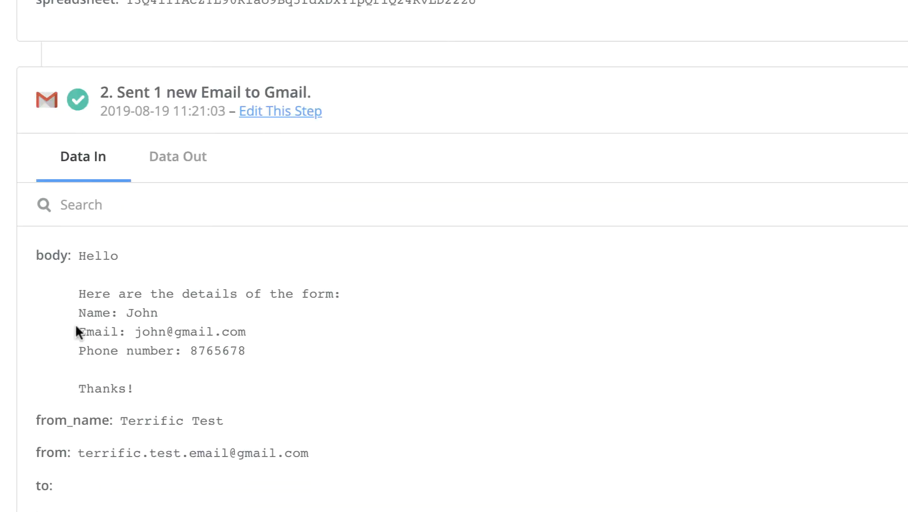
double_click(129, 313)
left_click(214, 307)
scroll(214, 307, "up", 4)
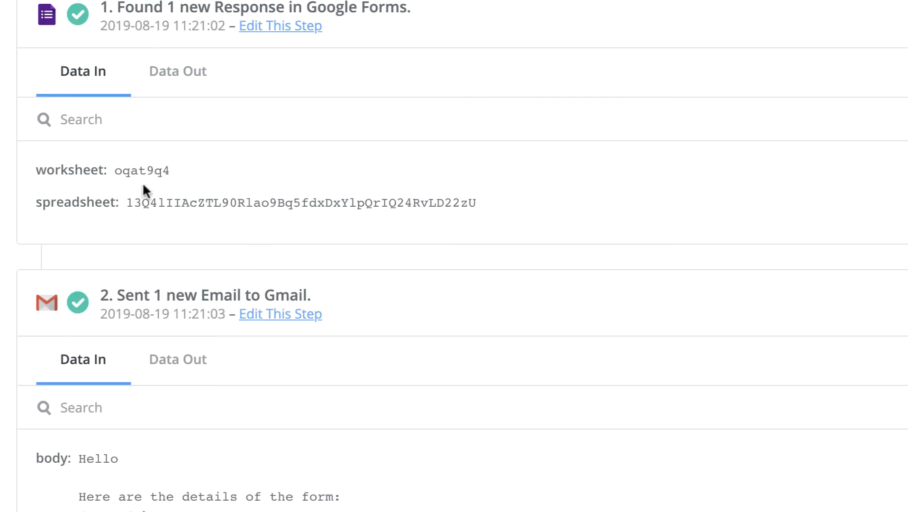
scroll(142, 28, "up", 2)
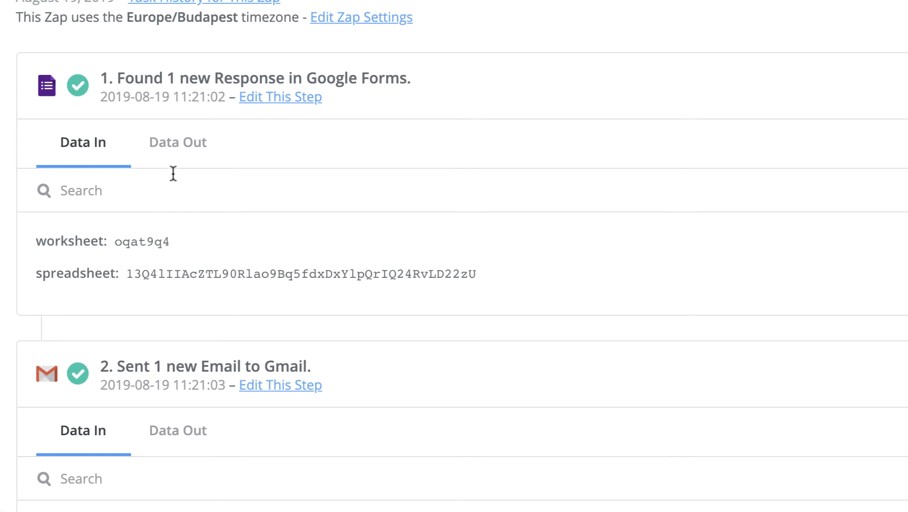
- Show the Google Forms step's outgoing data and compare it with the incoming data of the Gmail step
left_click(194, 151)
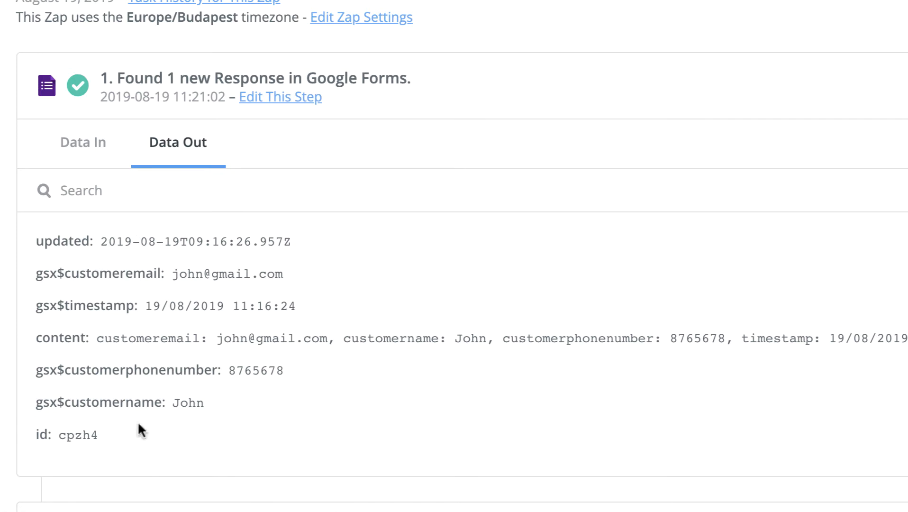
scroll(223, 351, "down", 2)
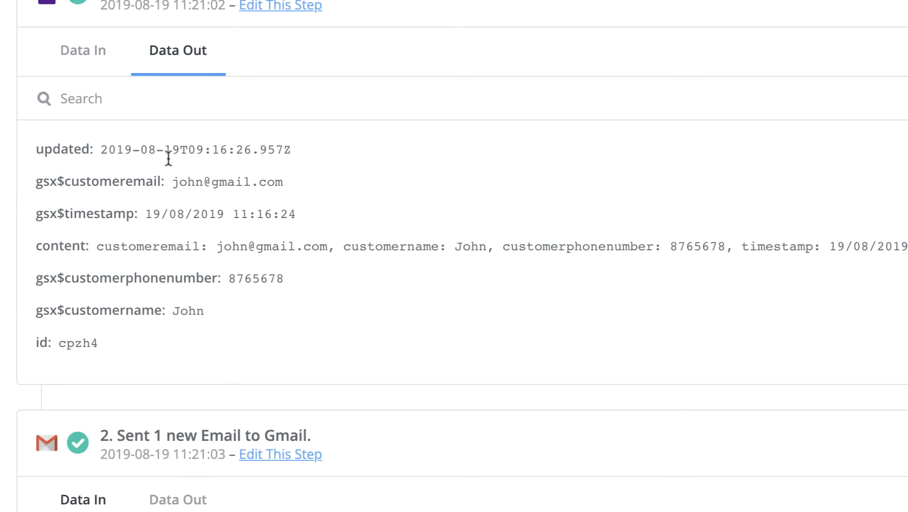
scroll(193, 323, "down", 1)
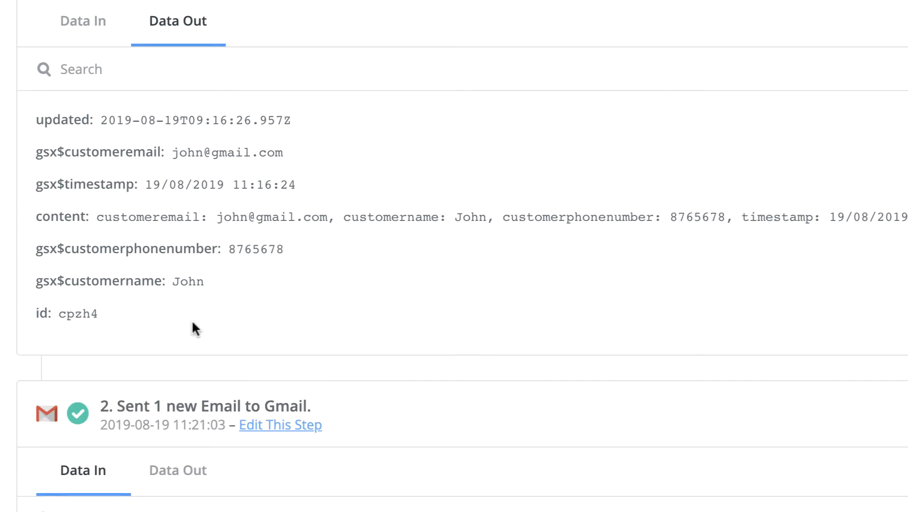
scroll(133, 297, "down", 4)
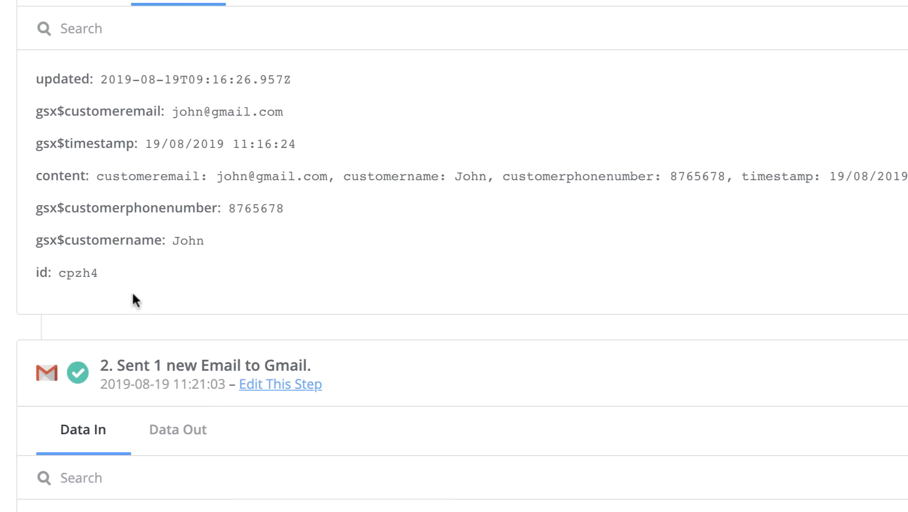
scroll(237, 334, "down", 3)
scroll(114, 266, "down", 2)
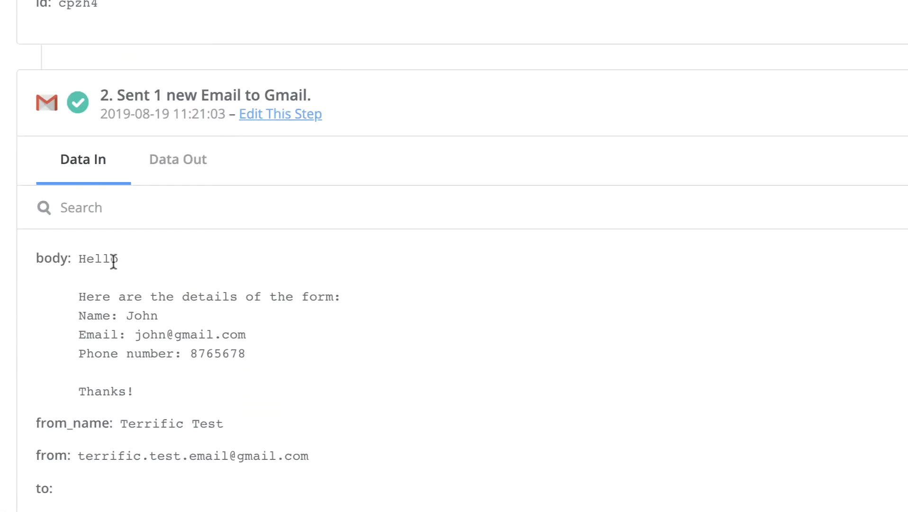
scroll(203, 375, "down", 4)
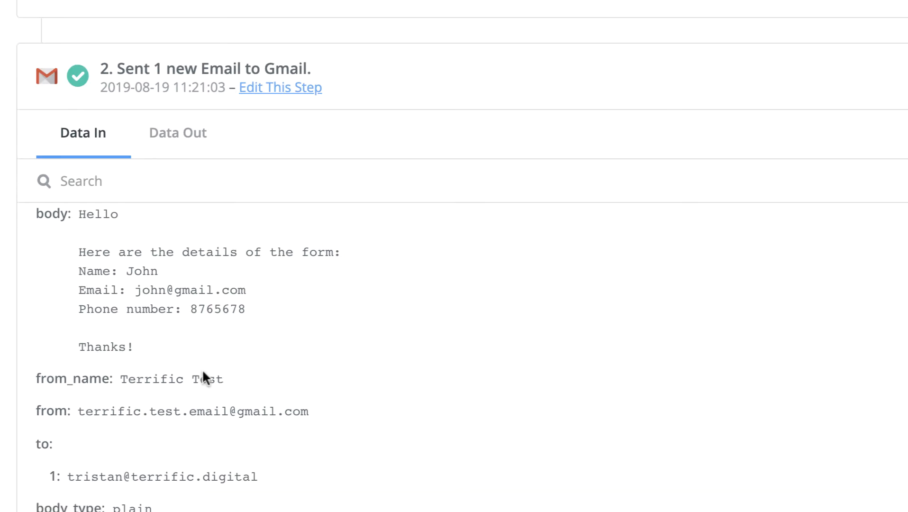
scroll(167, 189, "up", 1)
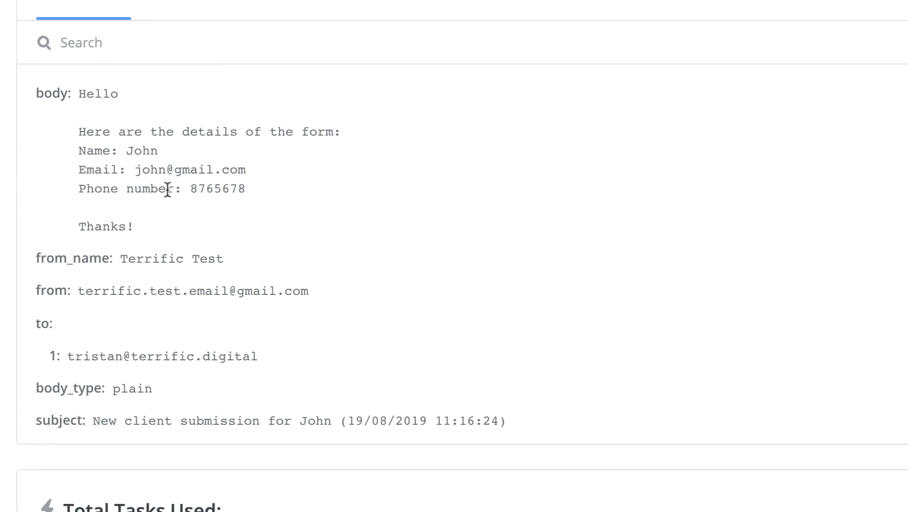
- Show the outgoing data of the run's Gmail step
left_click(192, 5)
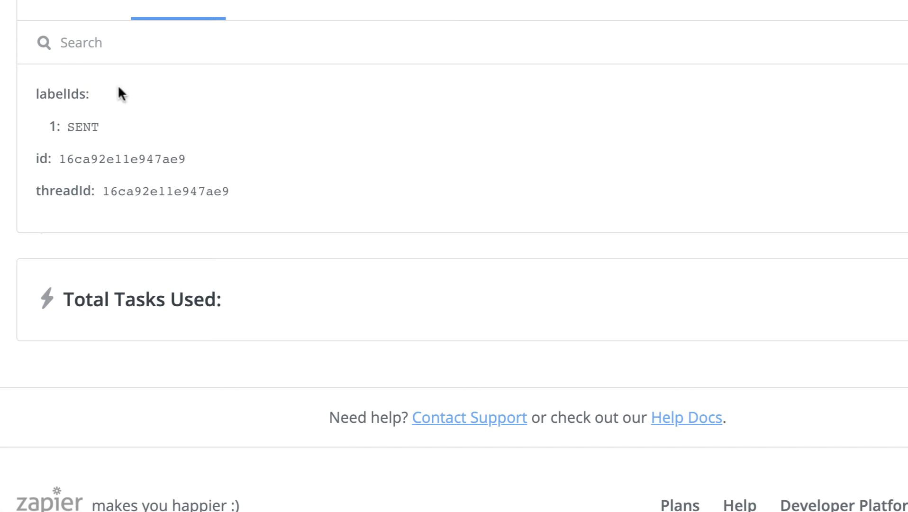
scroll(162, 109, "up", 2)
scroll(164, 145, "up", 3)
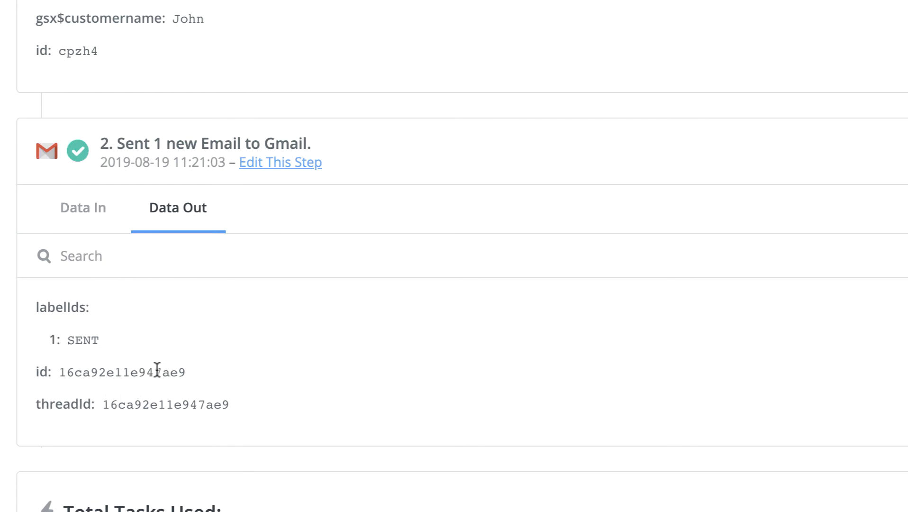
- Examine the outgoing data of the run's Google Forms step together with that of its Gmail step
scroll(146, 377, "up", 4)
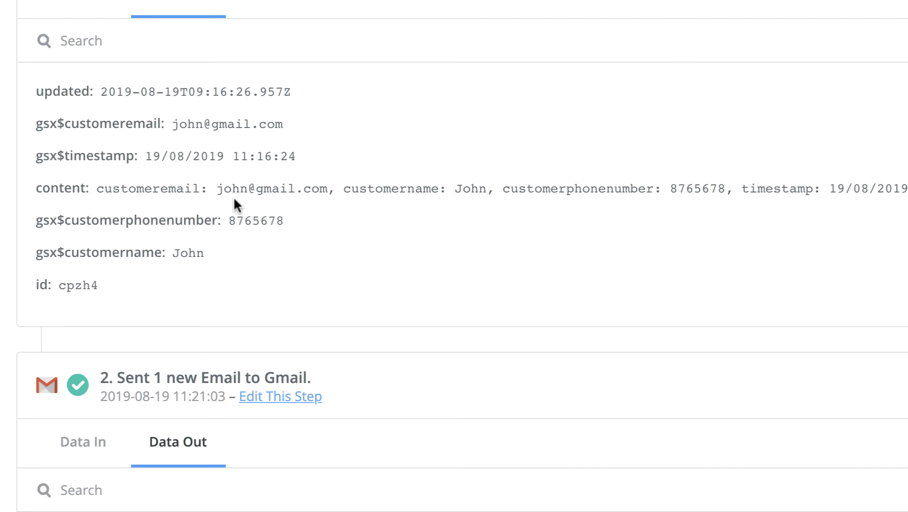
scroll(234, 200, "up", 3)
scroll(233, 196, "down", 4)
scroll(467, 252, "up", 6)
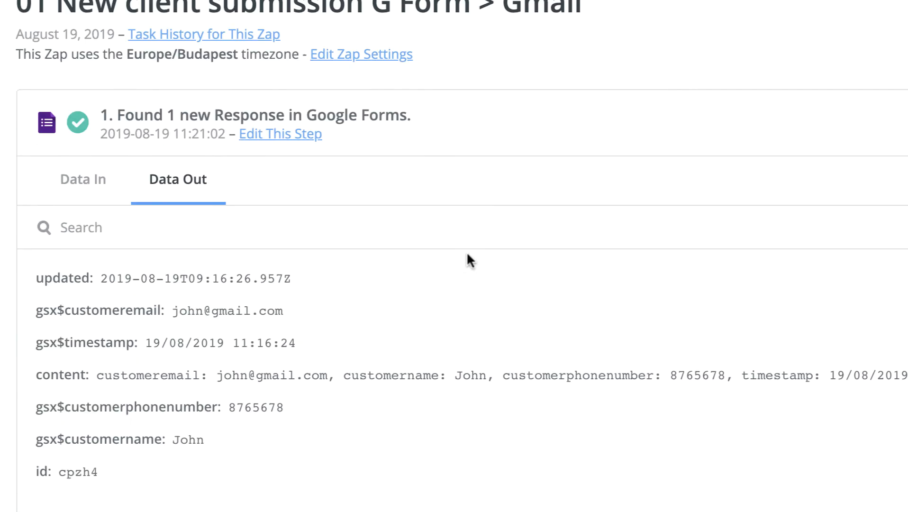
scroll(109, 222, "down", 4)
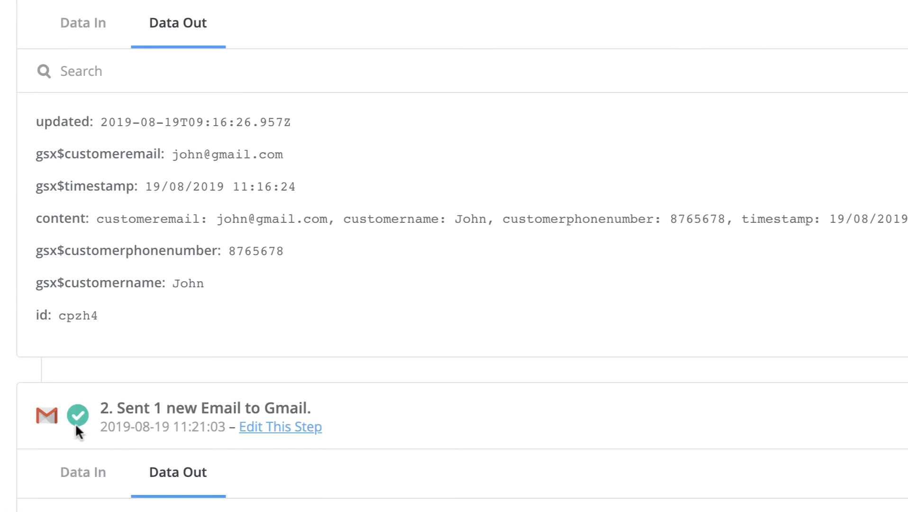
scroll(174, 346, "up", 4)
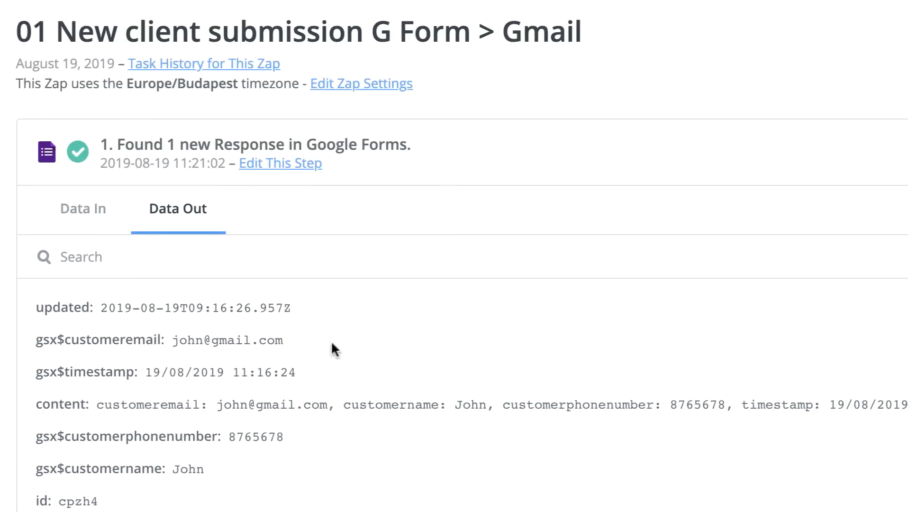
scroll(400, 236, "down", 5)
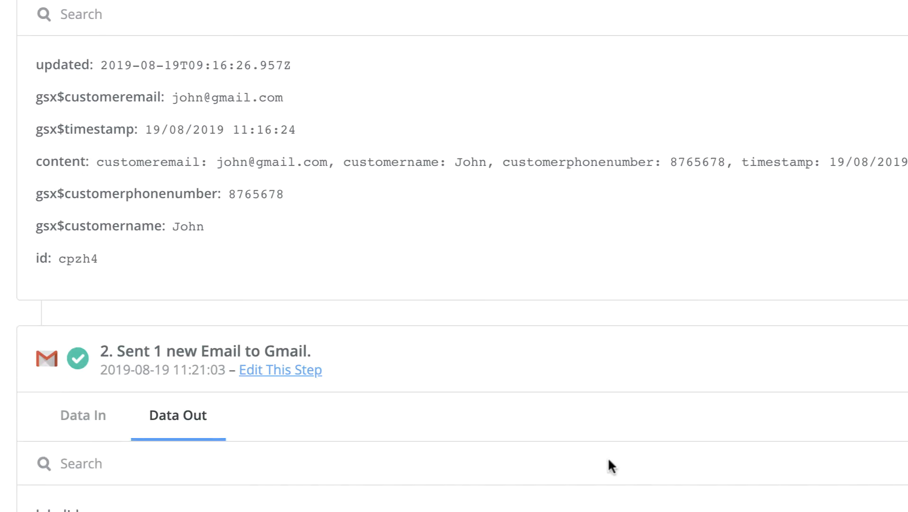
scroll(366, 92, "up", 5)
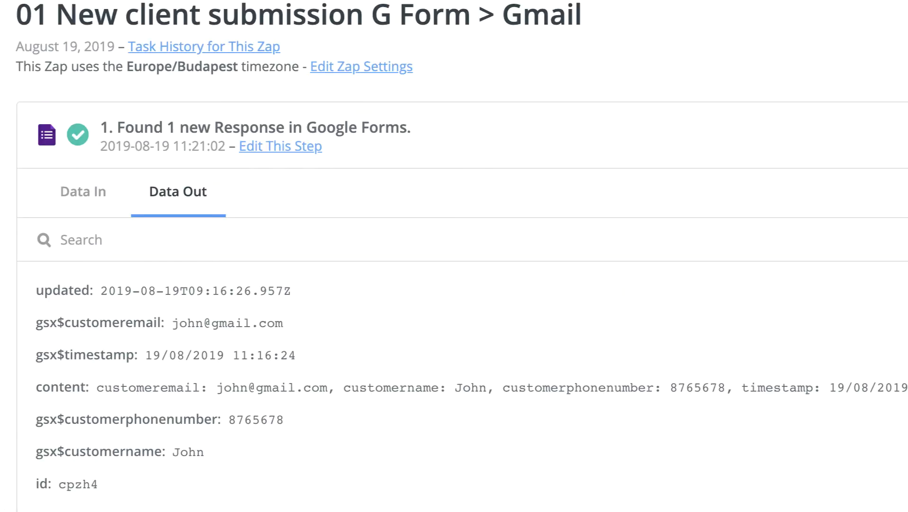
- Return to the full task history and look through its status, Zap and date filter options
left_click(234, 6)
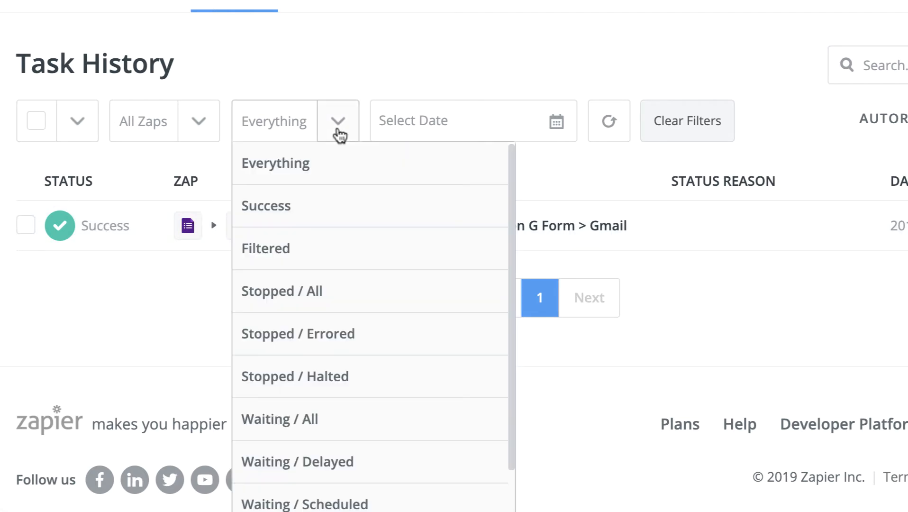
left_click(337, 129)
left_click(330, 58)
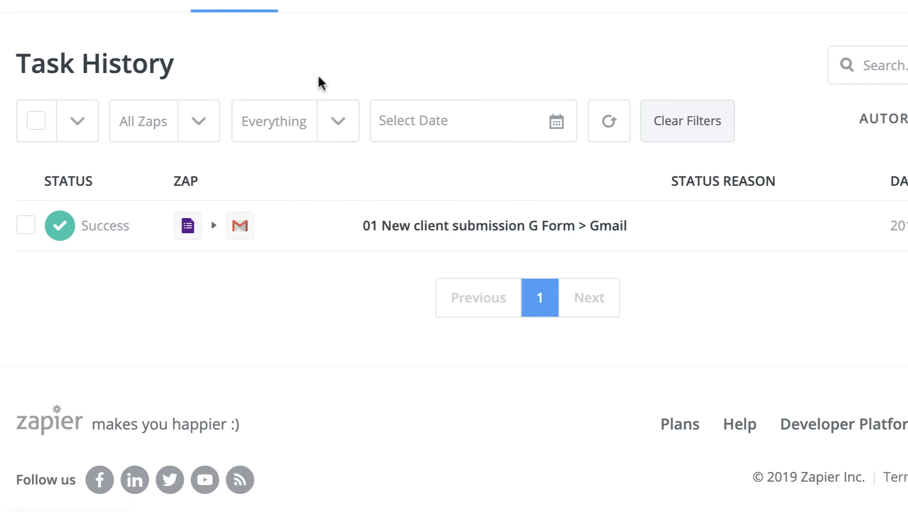
left_click(201, 135)
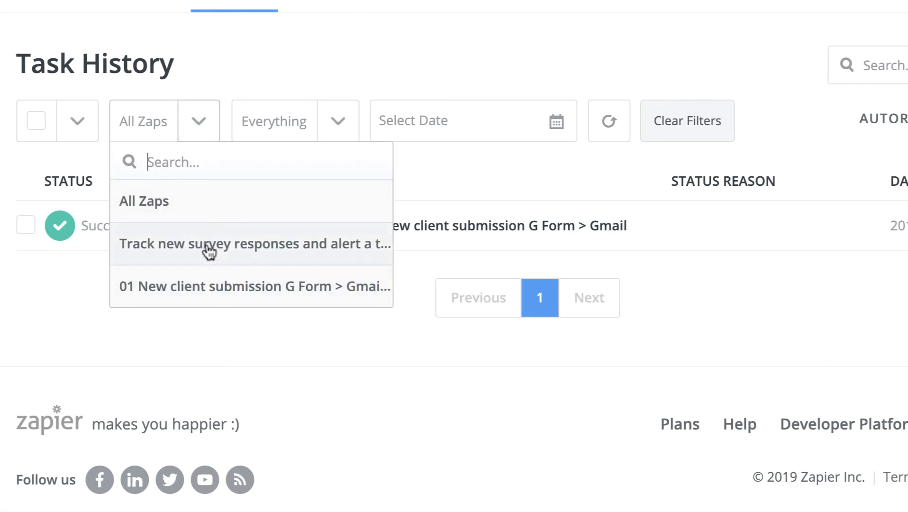
left_click(462, 180)
left_click(462, 131)
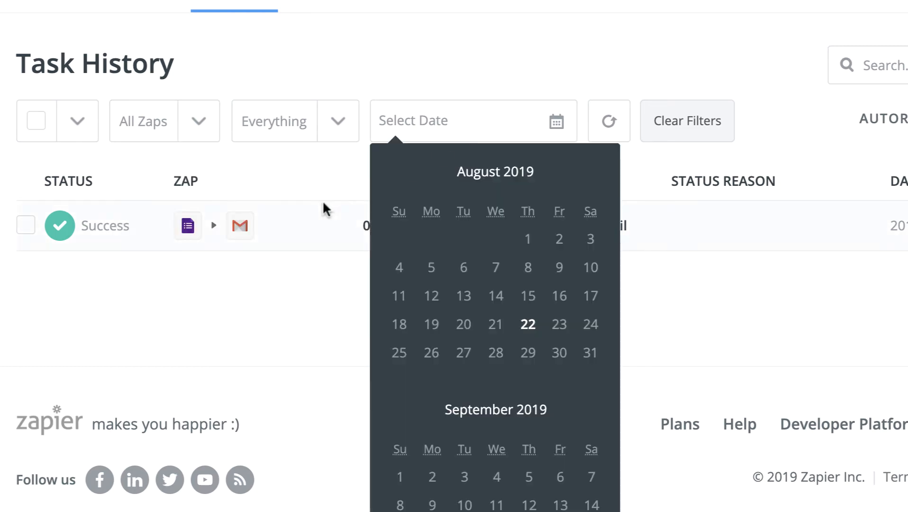
left_click(336, 176)
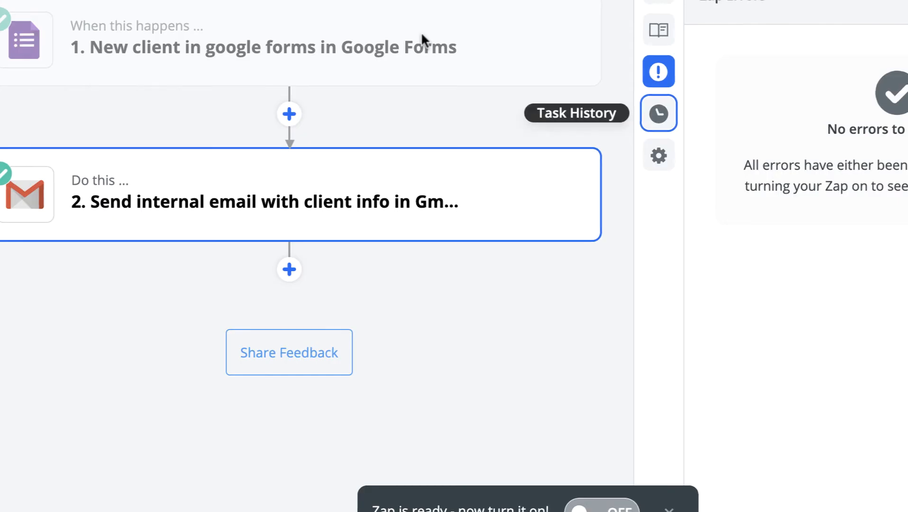
- Open the Zap's settings, check its name and choose New Clients as its folder
left_click(579, 205)
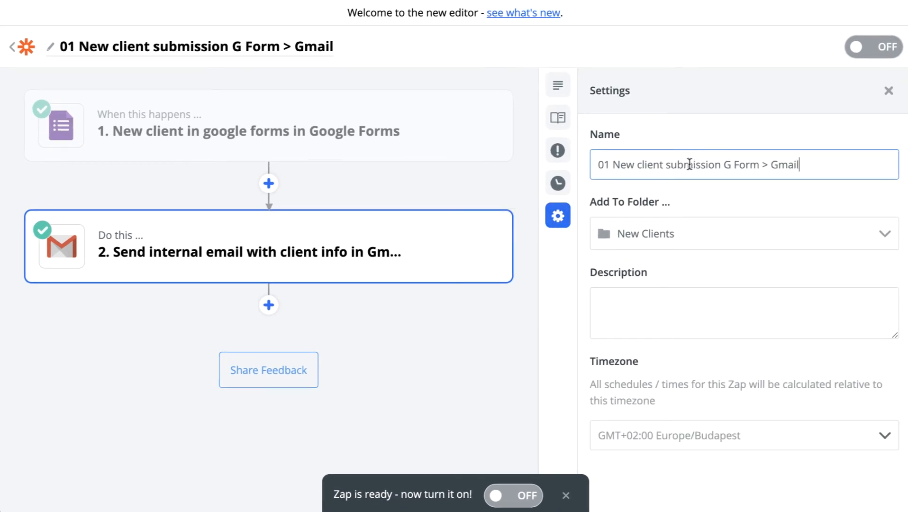
left_click(183, 47)
left_click(629, 166)
left_click(664, 237)
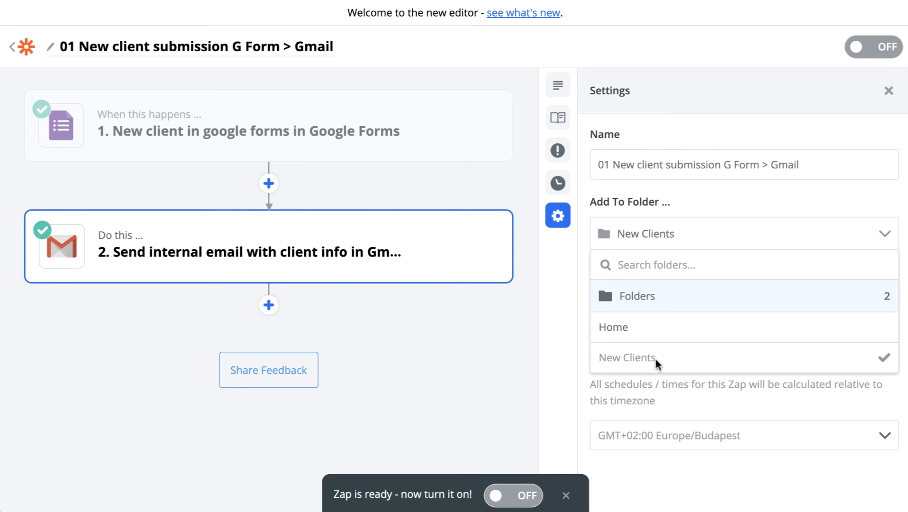
left_click(666, 366)
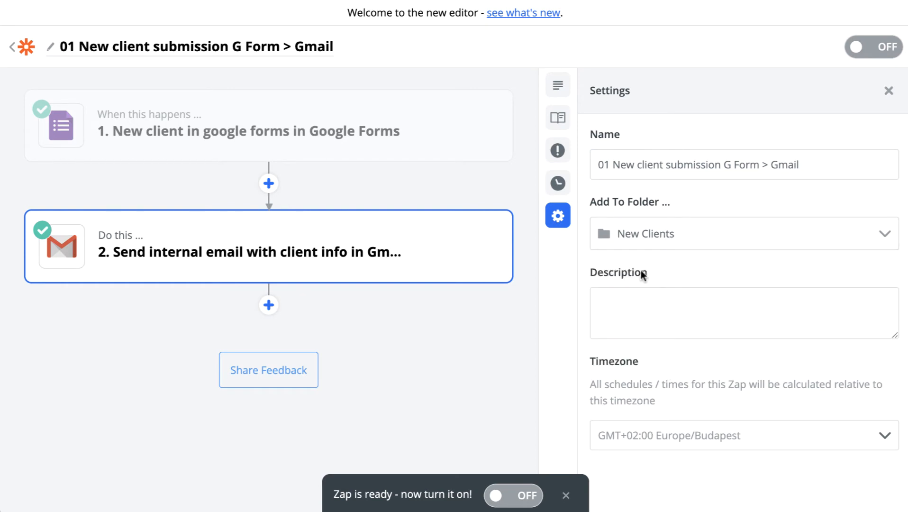
- Enter the Zap description "Remember to update this zap every year" and close the settings
left_click(606, 321)
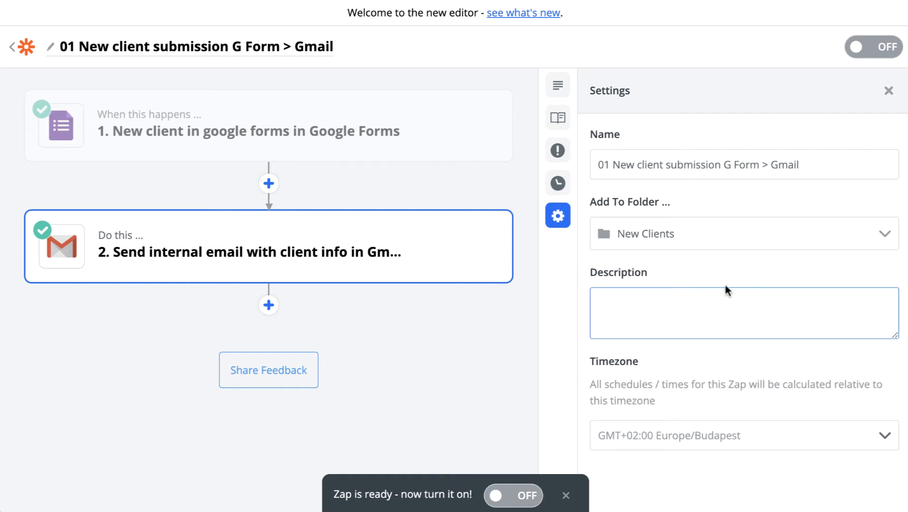
type("Remember to update th")
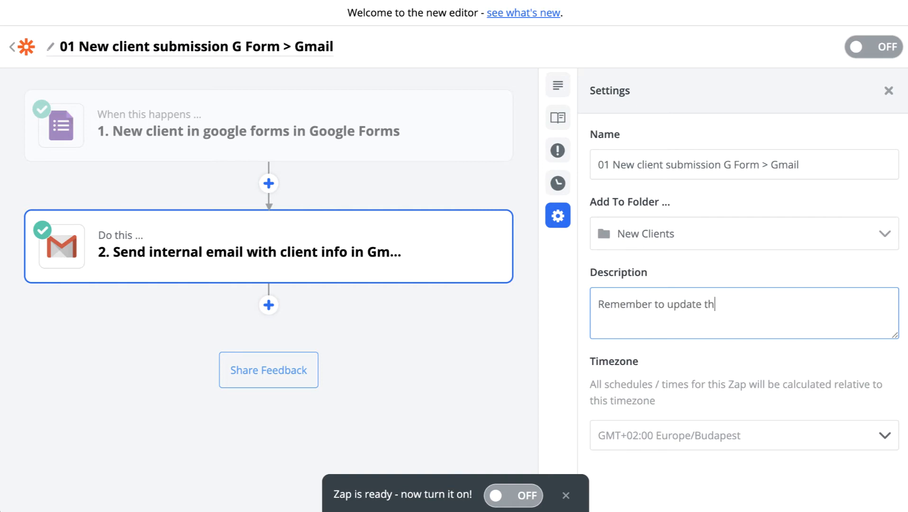
type("is zapp")
key("BackSpace")
type("every year")
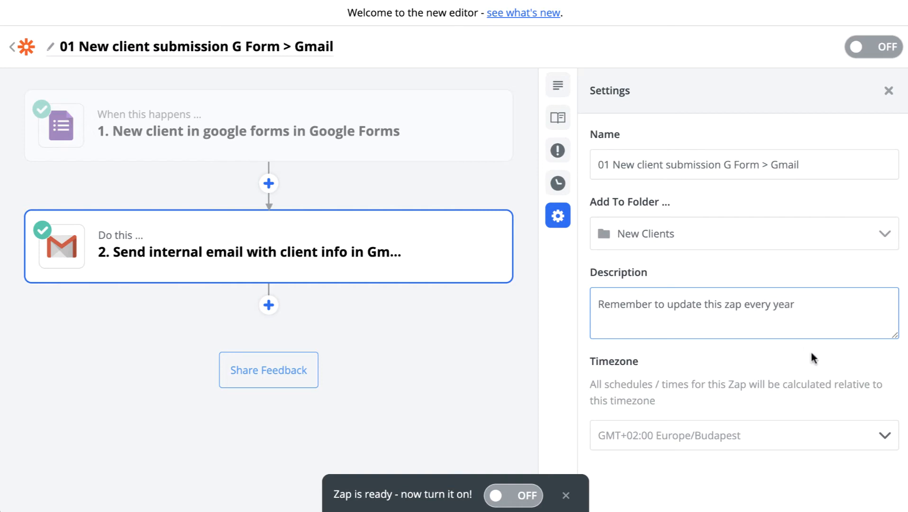
left_click(766, 363)
left_click(709, 316)
left_click(717, 362)
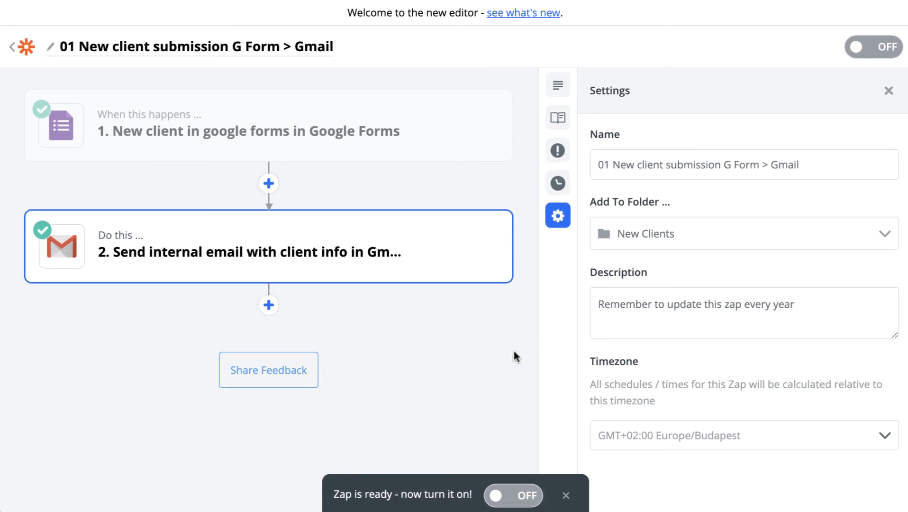
left_click(888, 91)
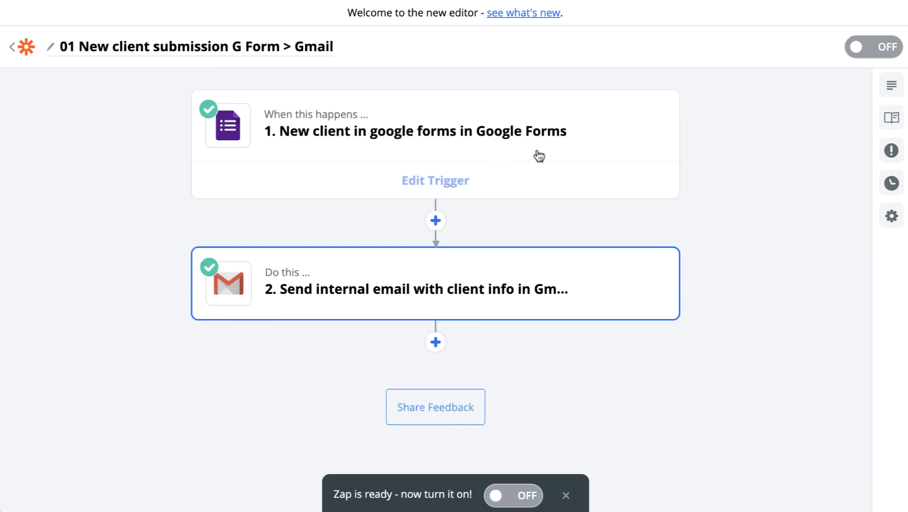
- Turn the Zap on and leave the editor for the New Clients folder's Zap list
left_click(451, 262)
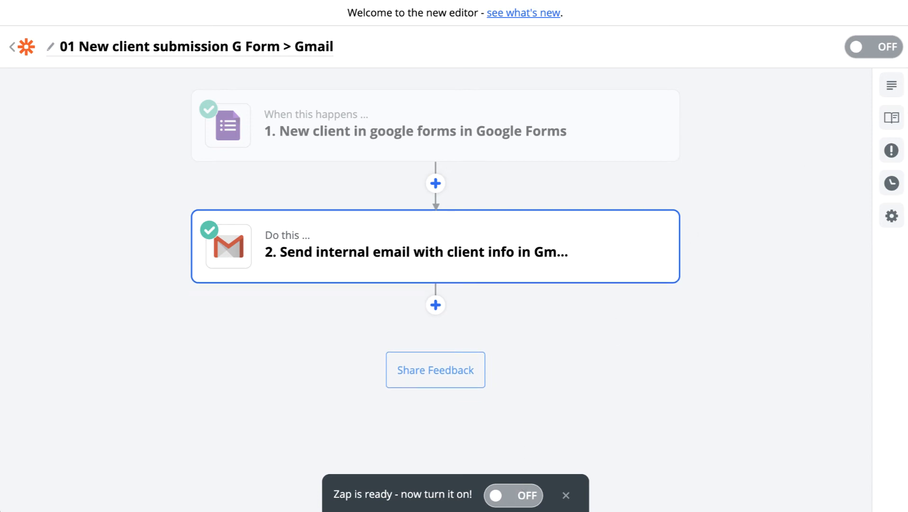
left_click(874, 43)
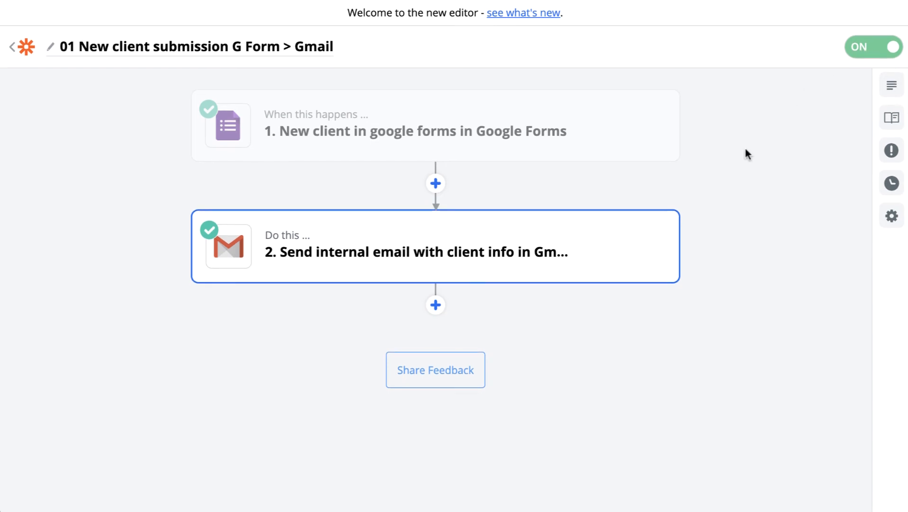
left_click(19, 45)
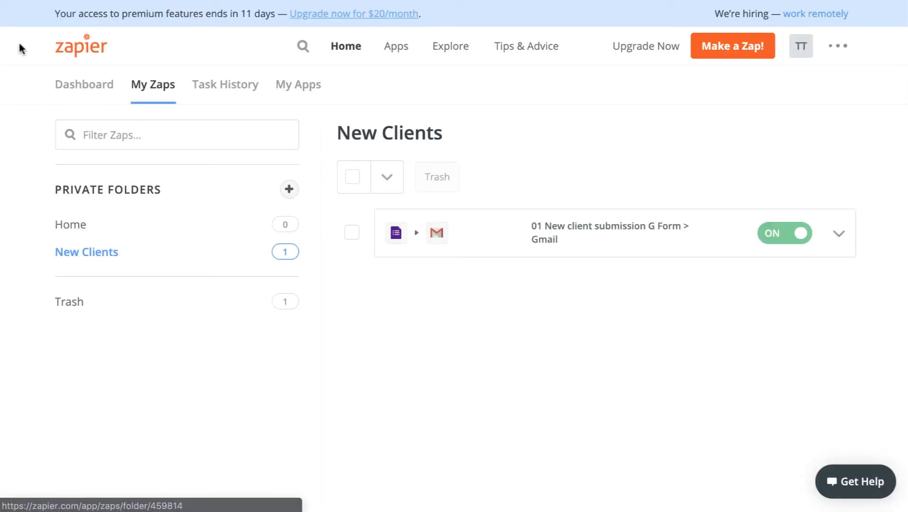